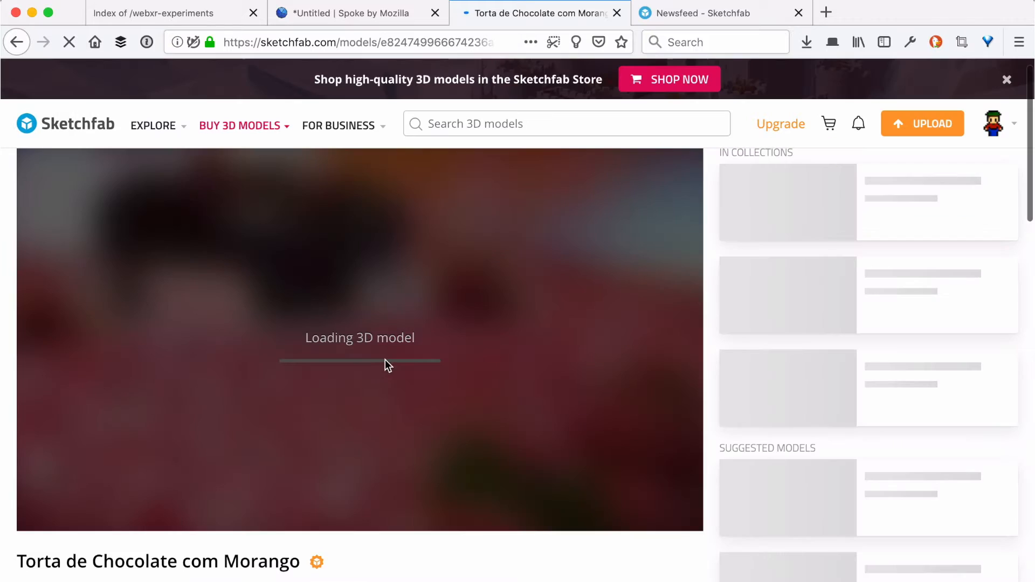
- Examine the Torta de Chocolate com Morango model and its page details from several angles
scroll(379, 364, down, 4)
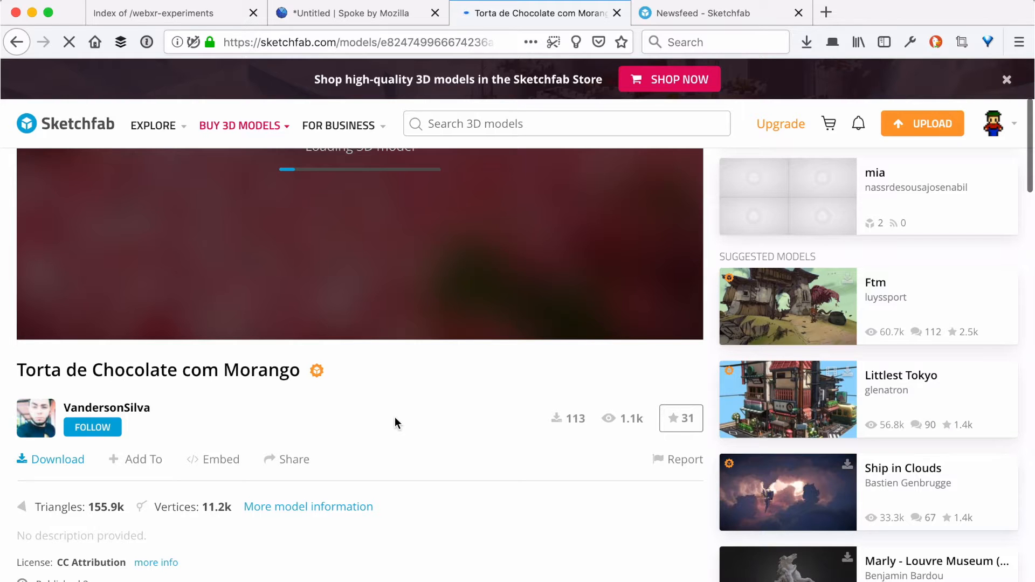
scroll(394, 416, up, 3)
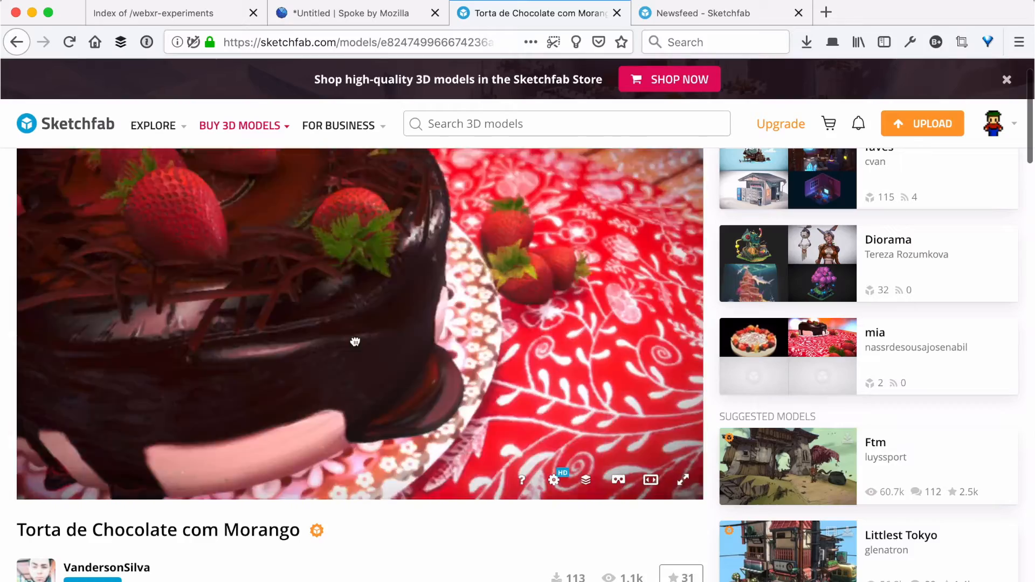
mouse_move(355, 341)
mouse_down()
mouse_move(300, 341)
mouse_move(402, 342)
mouse_move(276, 292)
mouse_up()
drag(307, 377, 427, 338)
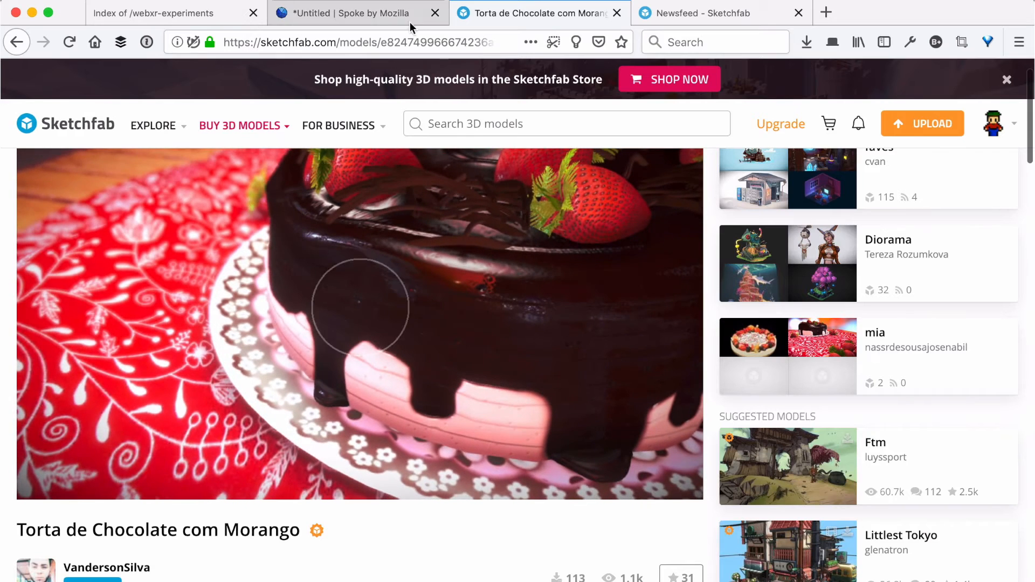
- Search for "low poly cake", restrict the results to downloadable models, and open Happy Birthday Cake
click(481, 124)
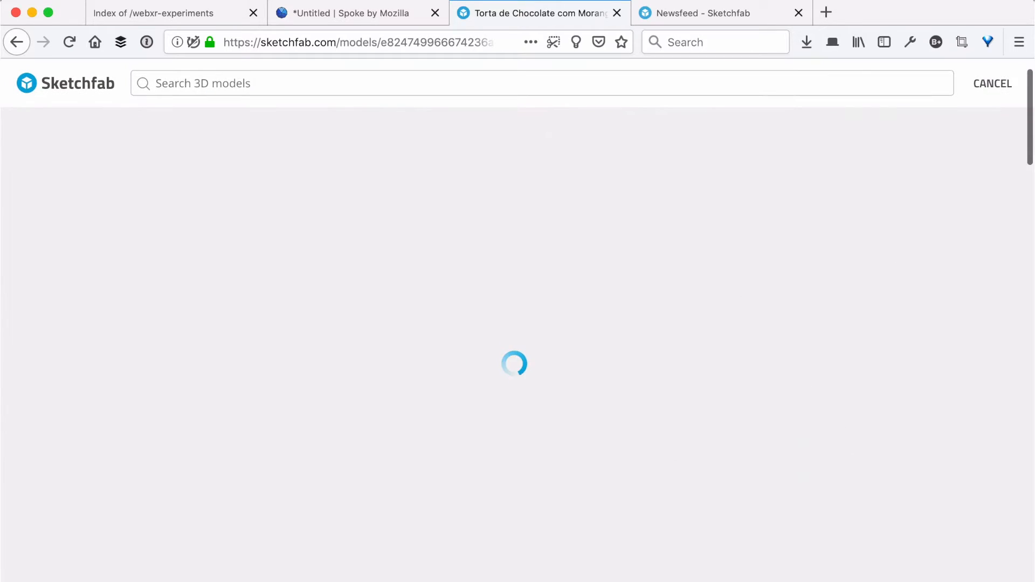
text(low poly c)
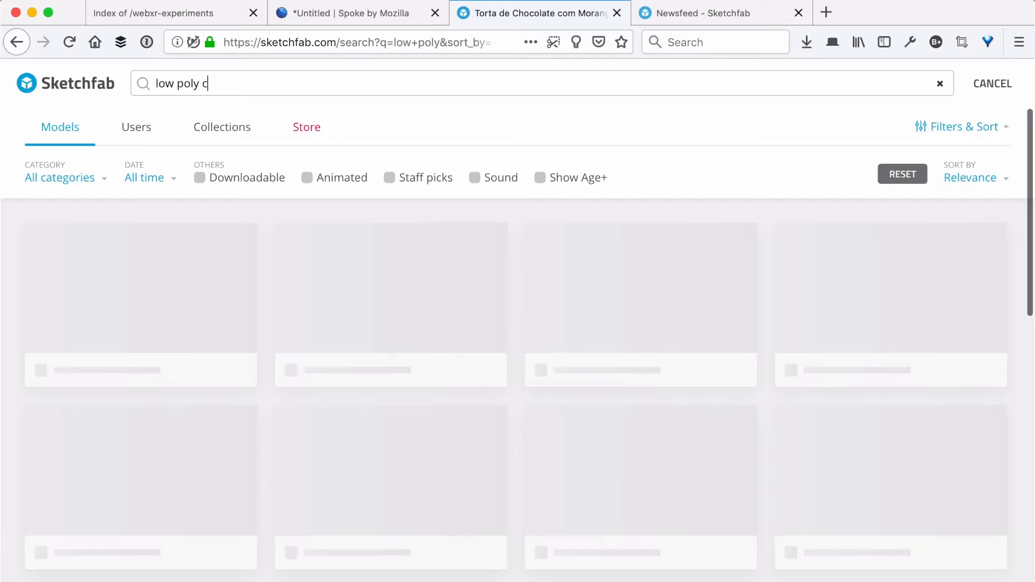
text(ake)
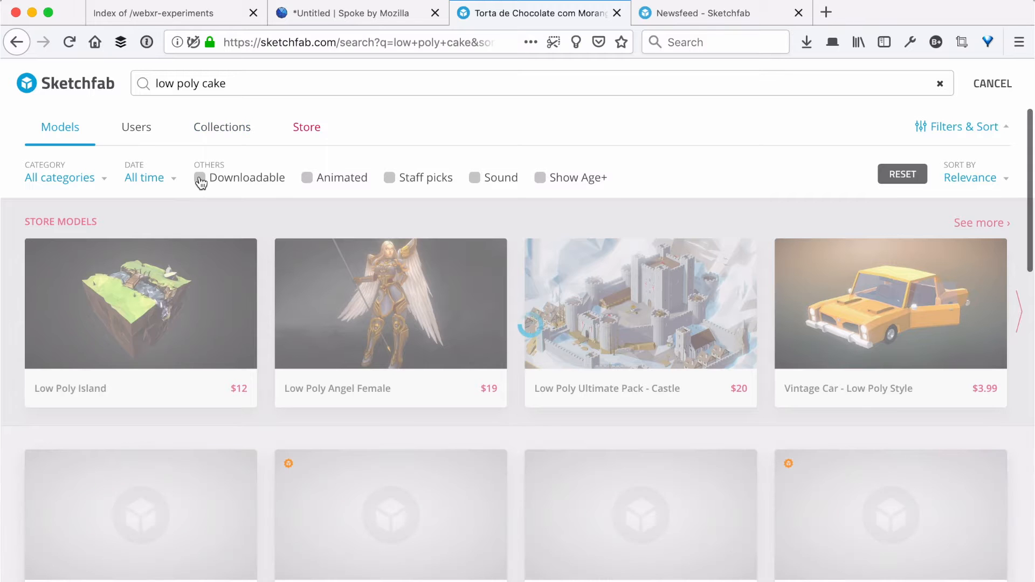
click(200, 179)
scroll(382, 220, down, 5)
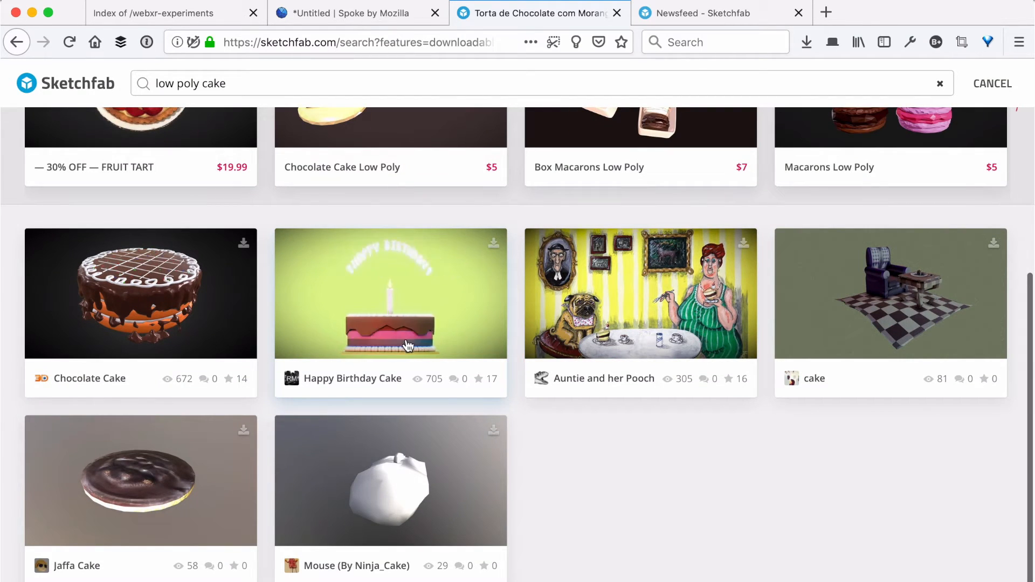
click(395, 337)
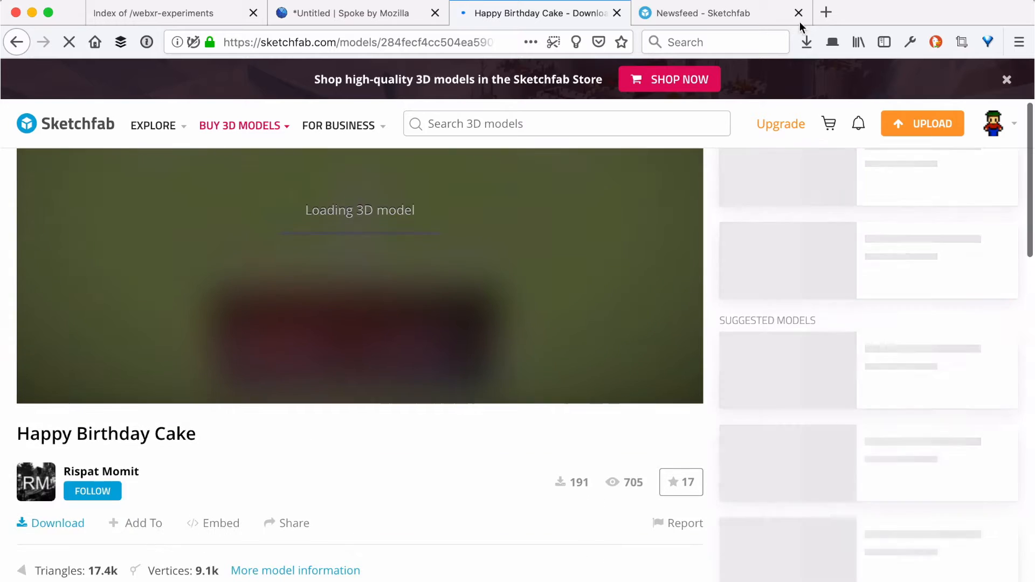
- Close the Sketchfab Newsfeed page and check which download formats Happy Birthday Cake offers
click(799, 13)
scroll(102, 474, down, 3)
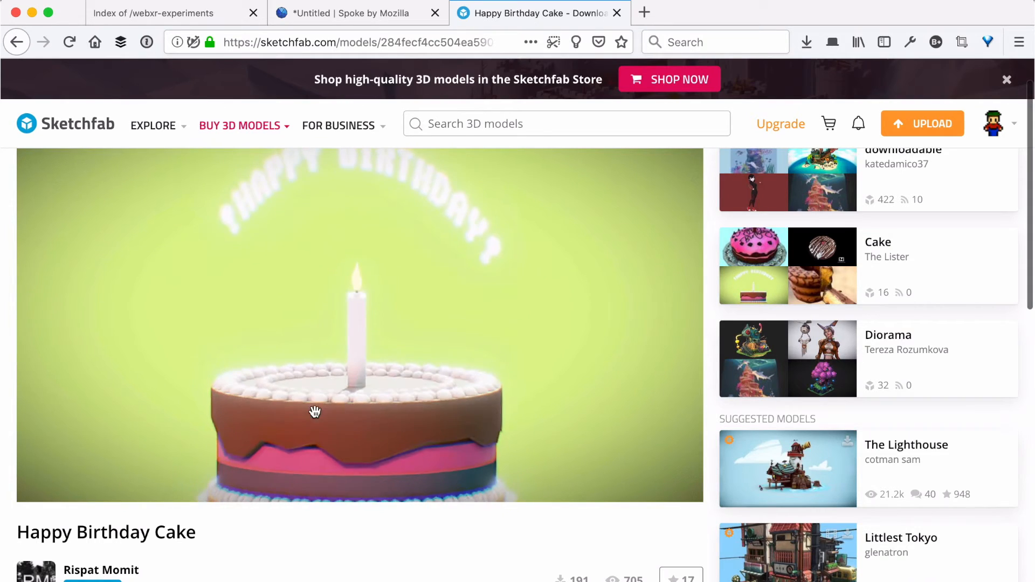
scroll(79, 467, down, 3)
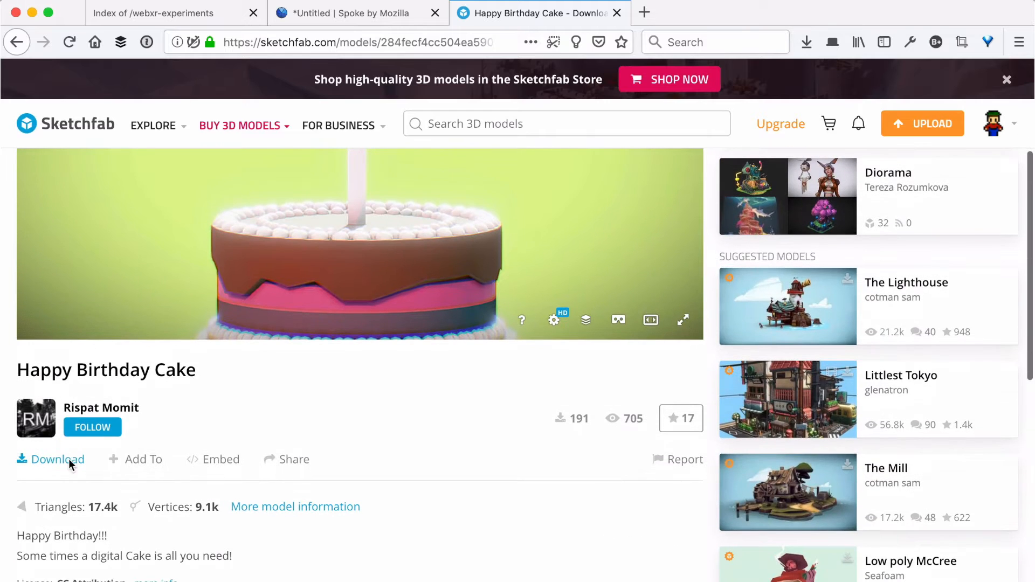
click(58, 462)
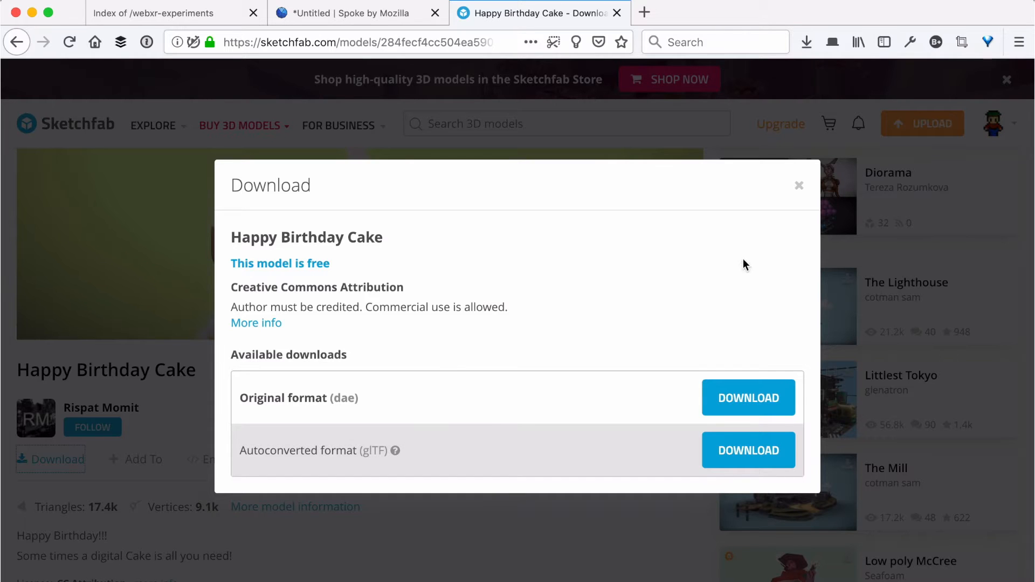
click(800, 189)
- Copy the Happy Birthday Cake page address and use it to add the cake model to the scene in Spoke
click(382, 42)
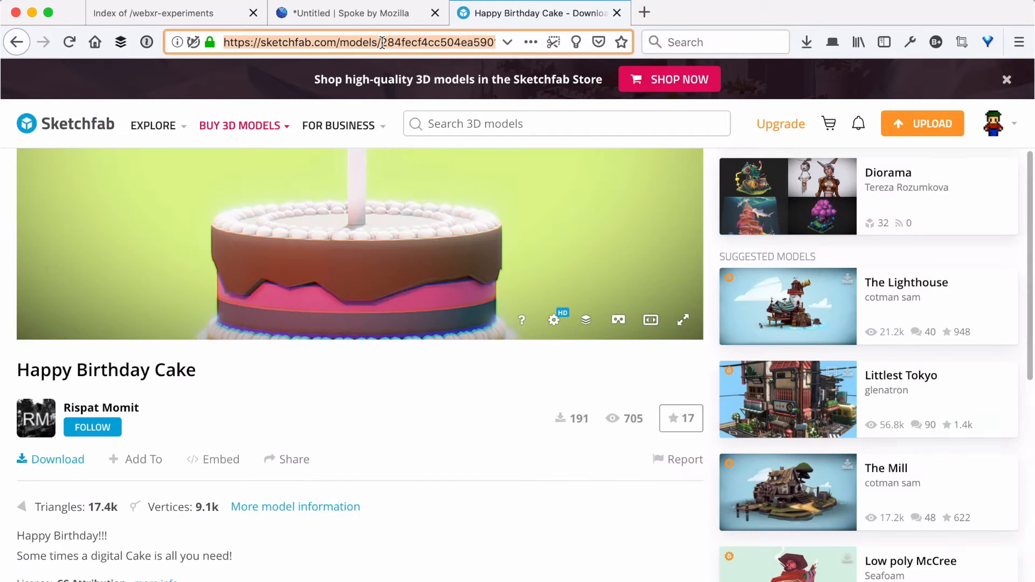
right_click(382, 42)
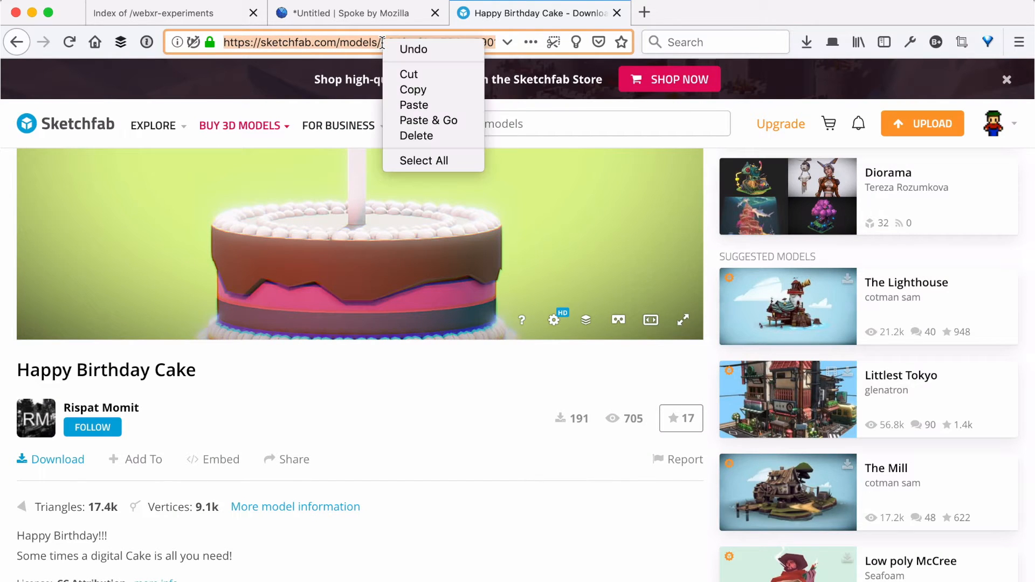
click(412, 89)
click(376, 17)
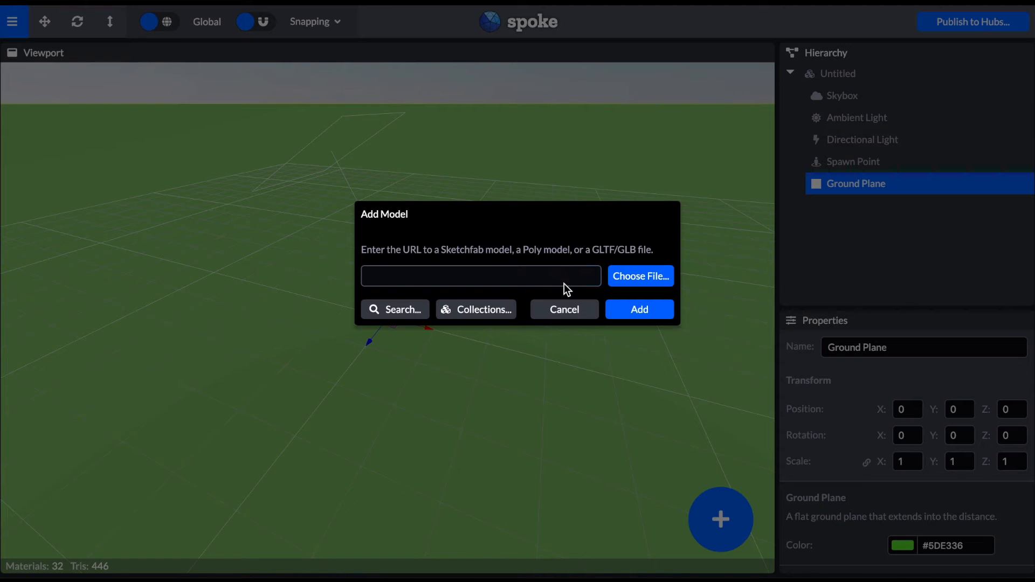
key(ctrl+v)
click(641, 314)
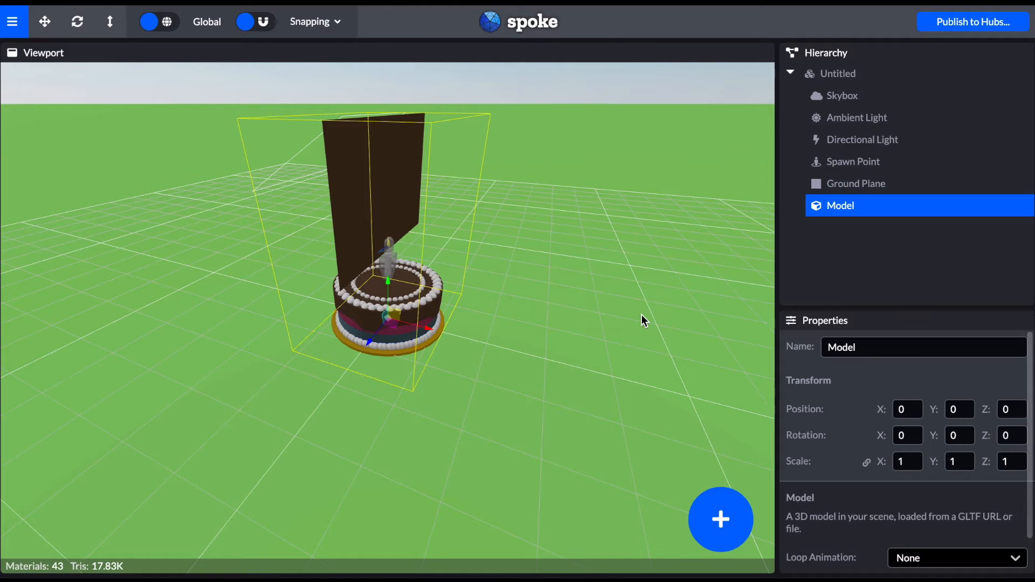
- Scale the cake model down uniformly to 0.66
middle_drag(641, 315, 468, 286)
drag(468, 286, 480, 283)
drag(518, 350, 425, 307)
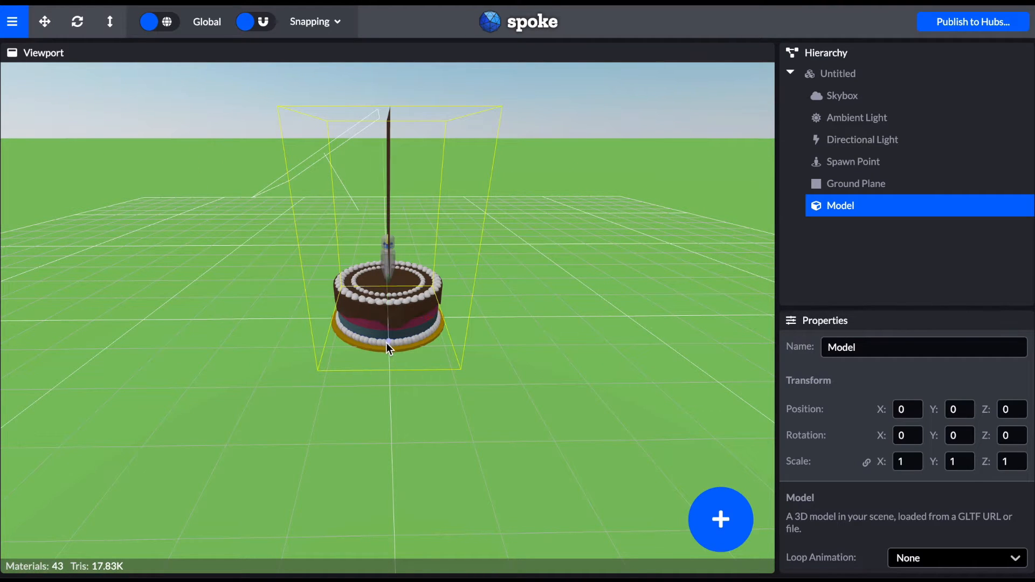
click(526, 358)
mouse_move(525, 358)
mouse_down()
mouse_move(514, 361)
mouse_move(531, 366)
mouse_up()
drag(911, 467, 884, 464)
click(878, 209)
click(442, 383)
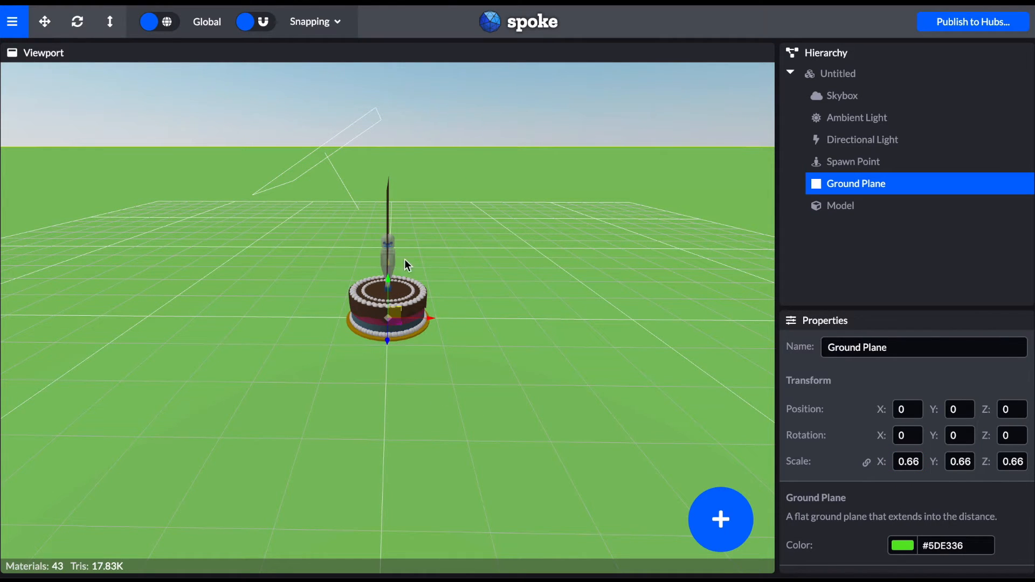
drag(483, 303, 481, 309)
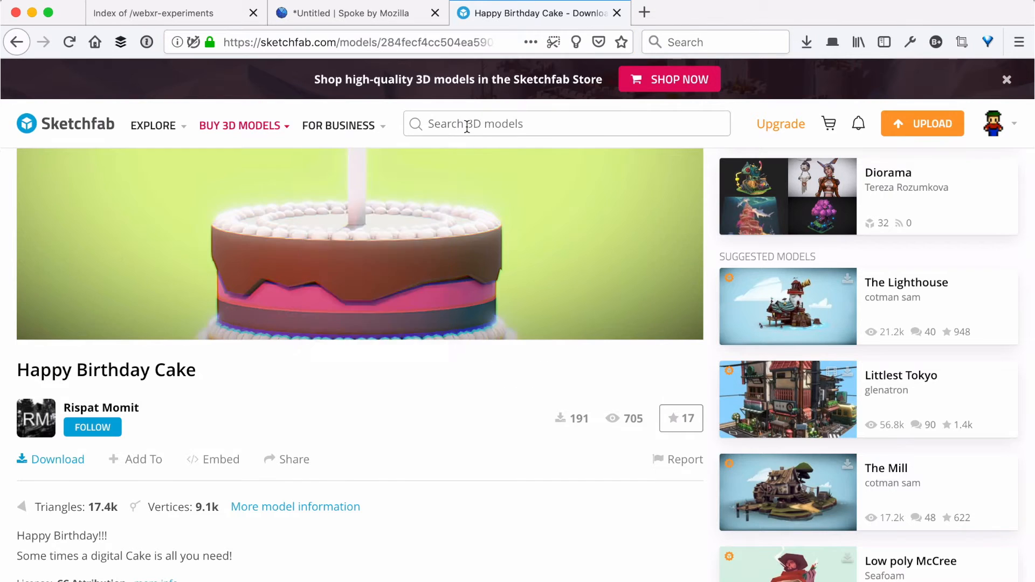
- Search Sketchfab for "low poly mountain" and downloadable "mountain" models, then open Glass Mountain and inspect it
click(469, 125)
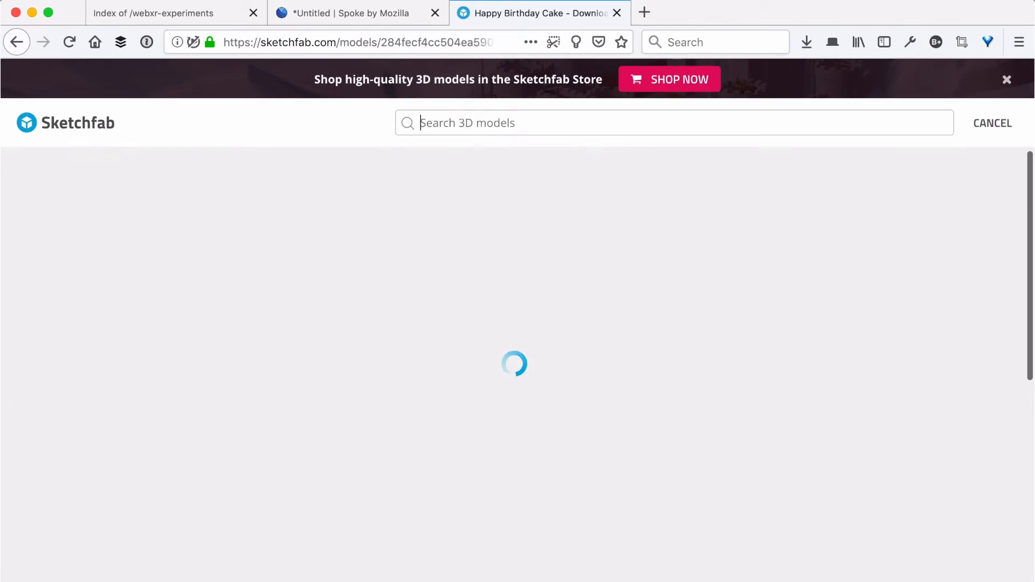
text(low poly mountain)
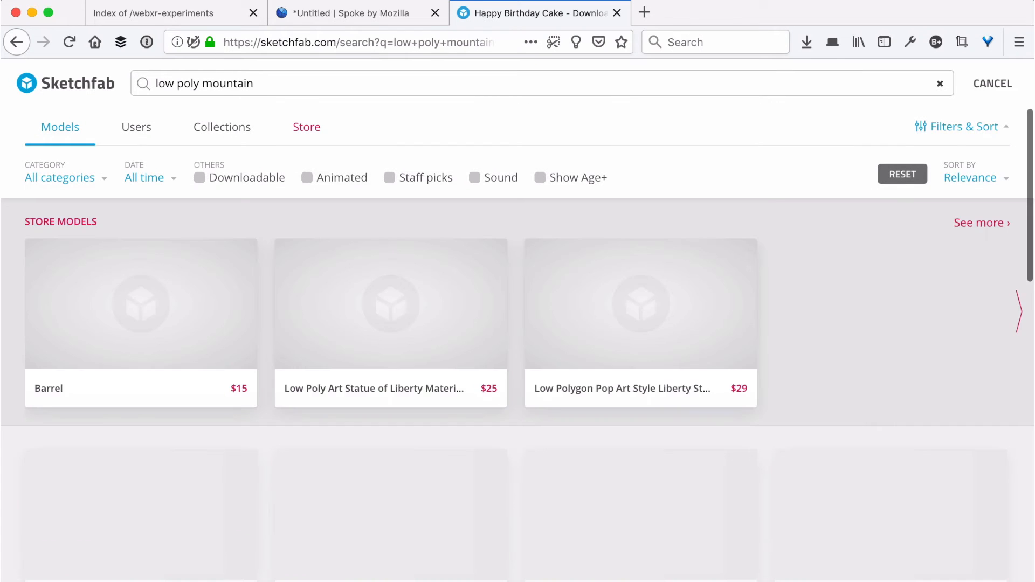
scroll(250, 338, down, 5)
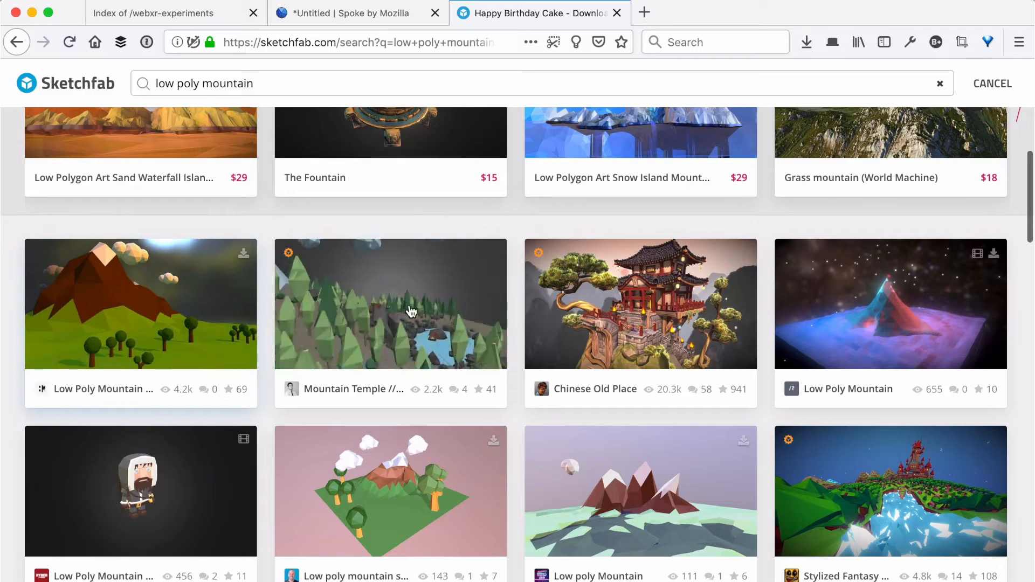
scroll(825, 345, down, 8)
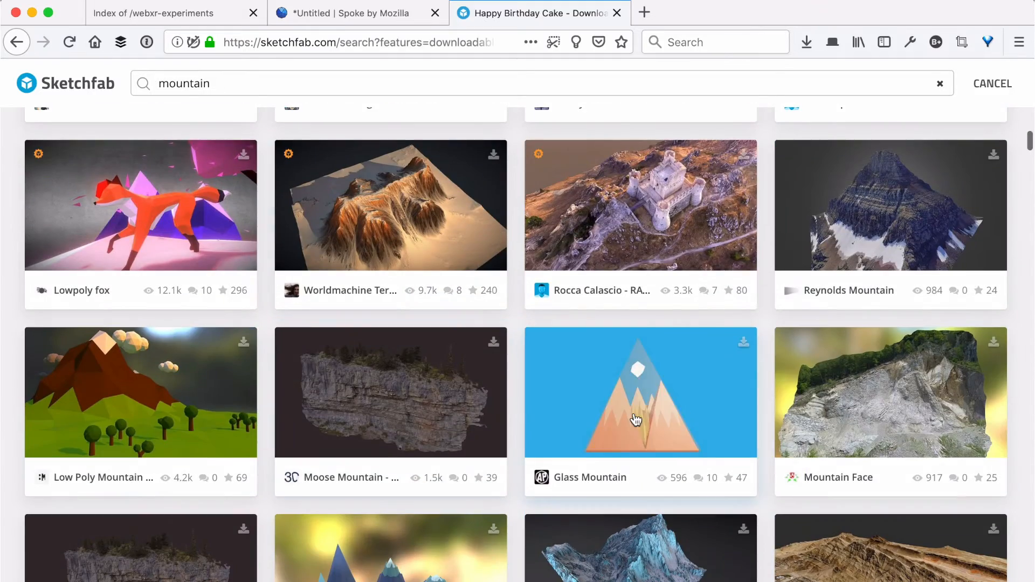
click(635, 420)
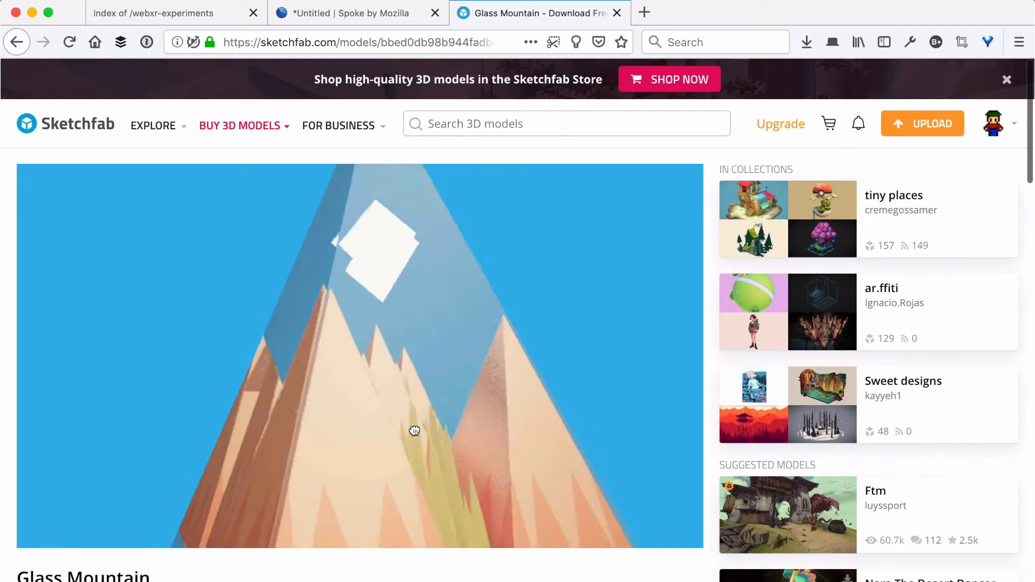
drag(405, 341, 510, 367)
scroll(517, 365, down, 3)
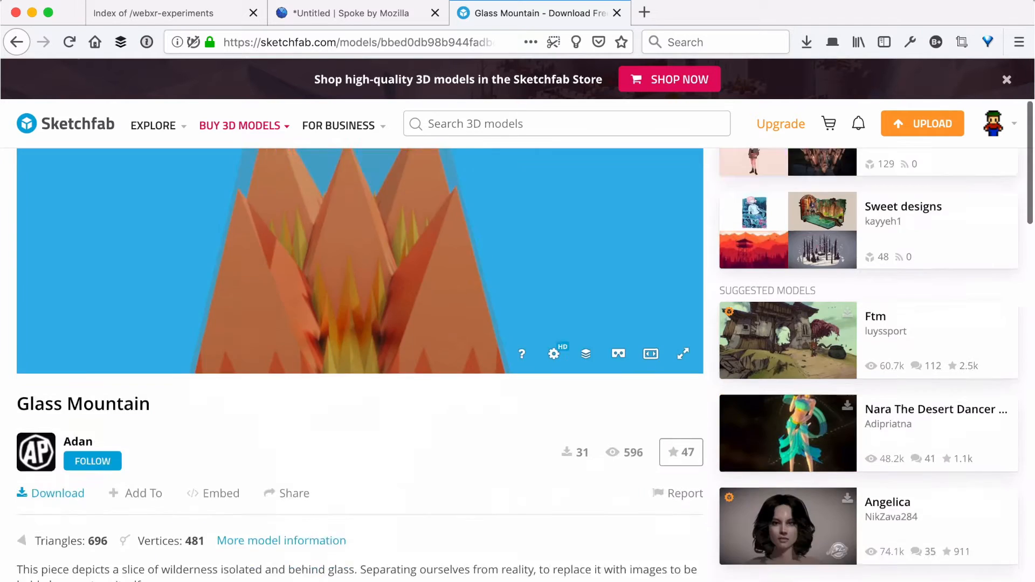
scroll(517, 365, down, 5)
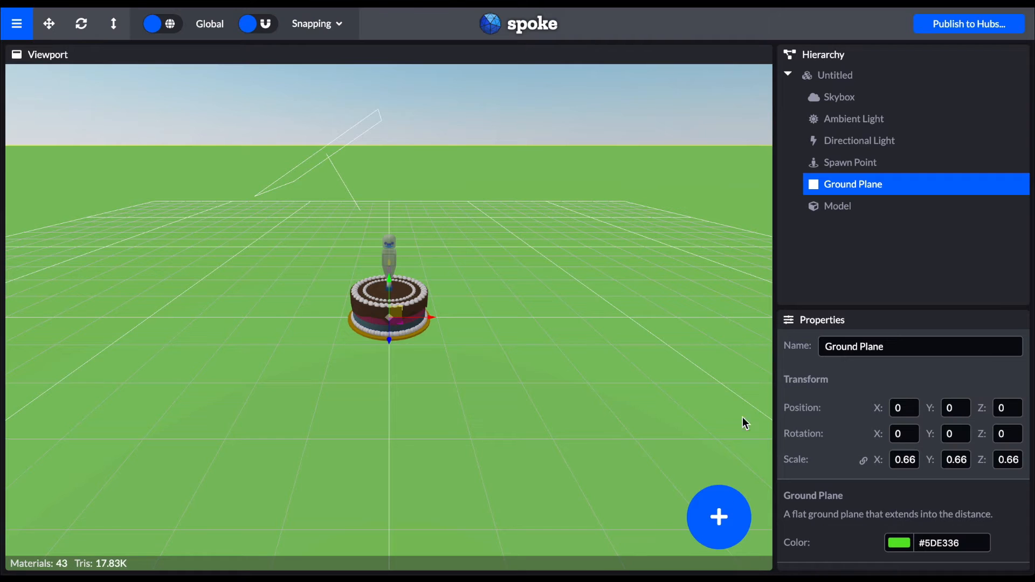
- Add the Glass Mountain model to the Spoke scene from its copied Sketchfab address
click(721, 520)
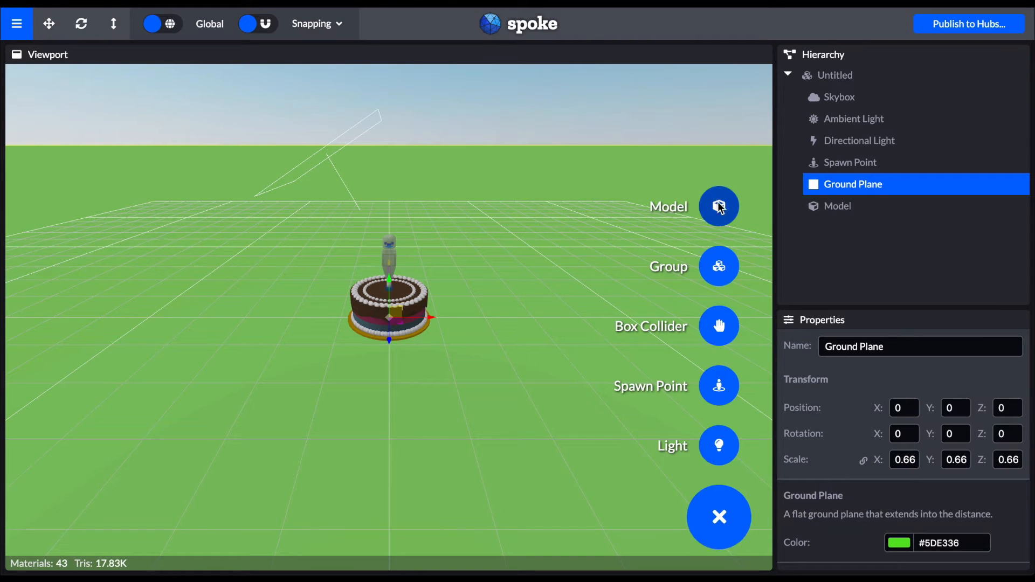
click(719, 206)
key(ctrl+v)
click(620, 309)
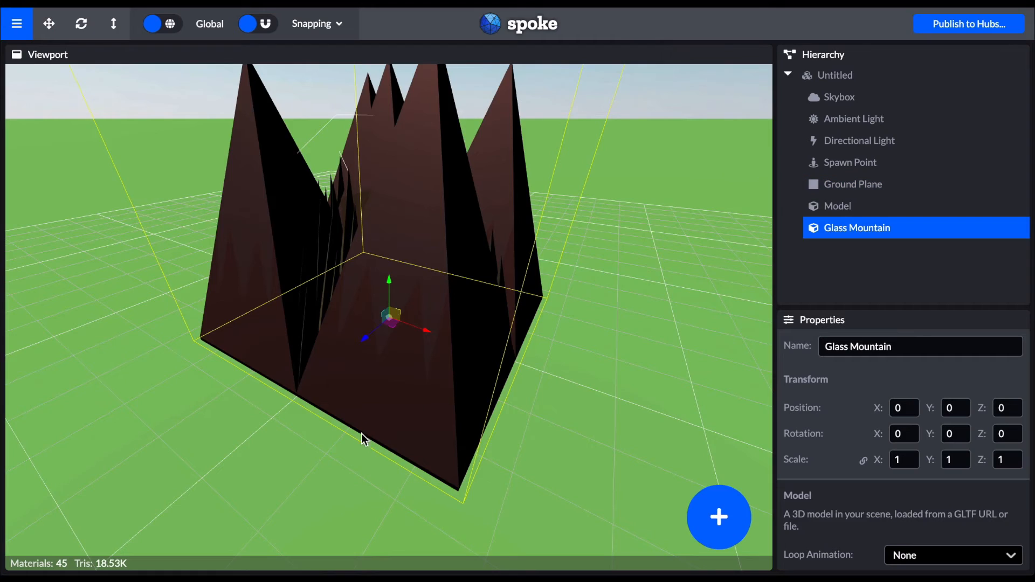
- Move Glass Mountain behind the cake to Z position -6 and scale it up uniformly
drag(361, 433, 350, 437)
drag(377, 347, 486, 268)
drag(409, 377, 450, 350)
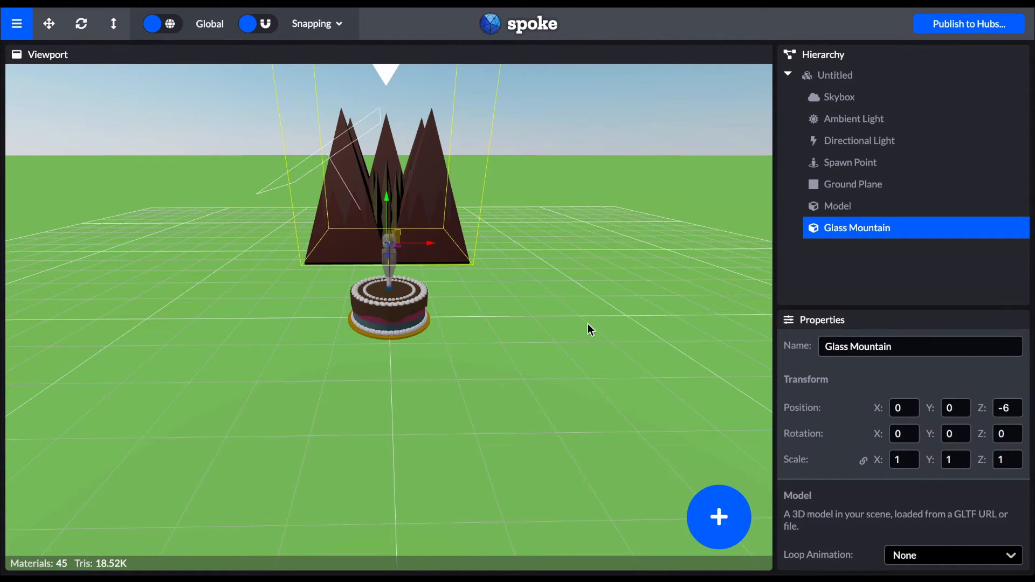
drag(908, 460, 946, 459)
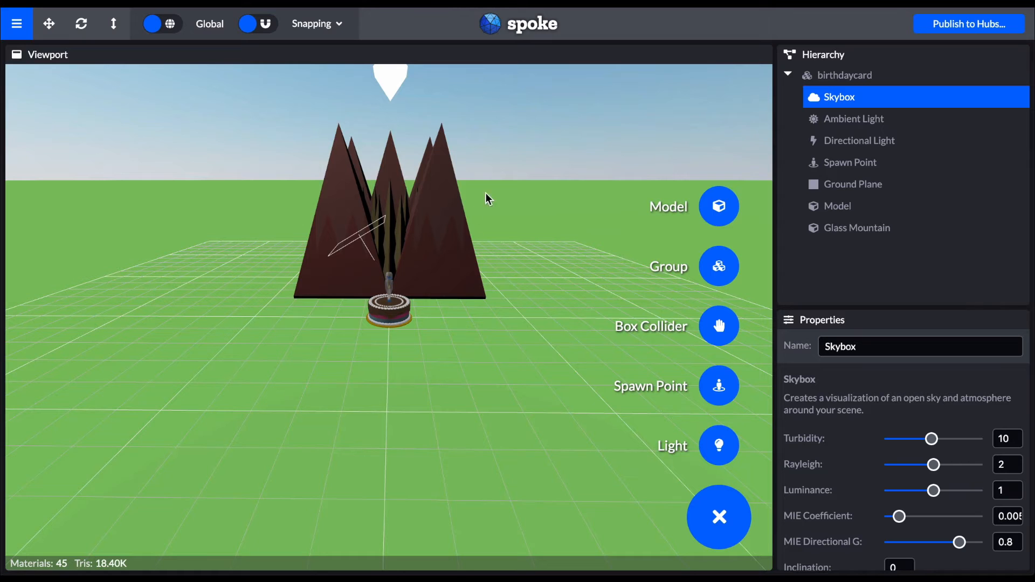
drag(536, 131, 539, 142)
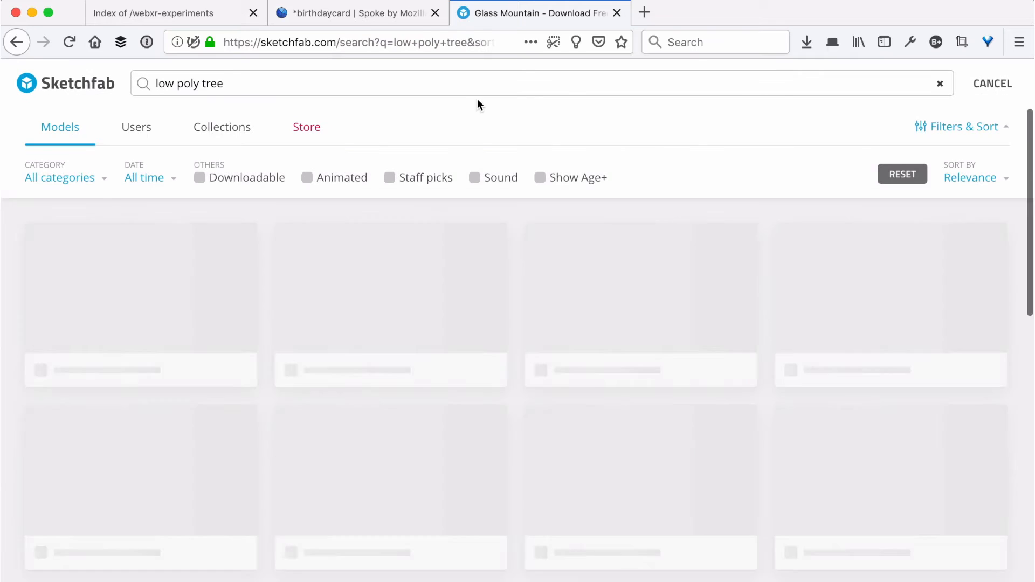
- Open the conifer model titled Low poly tree from Sketchfab's "low poly tree" results, inspect it, and copy its page address
scroll(540, 472, down, 6)
scroll(542, 474, down, 2)
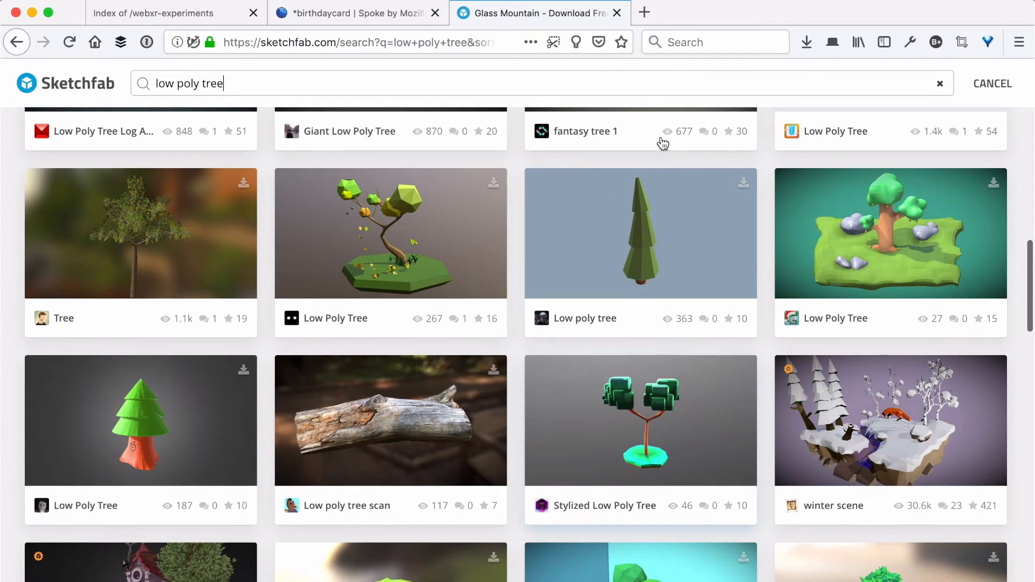
click(632, 247)
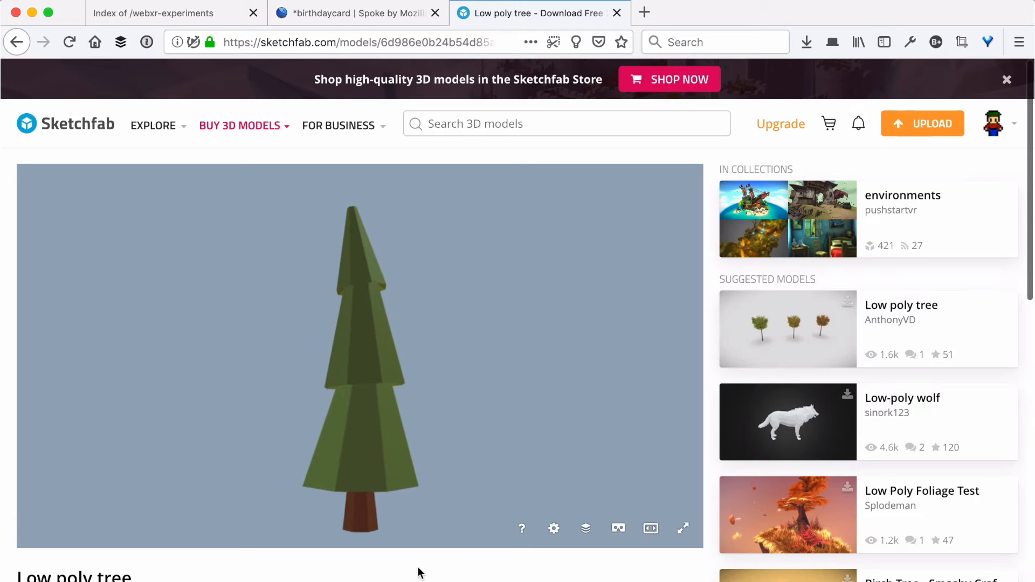
scroll(419, 570, down, 5)
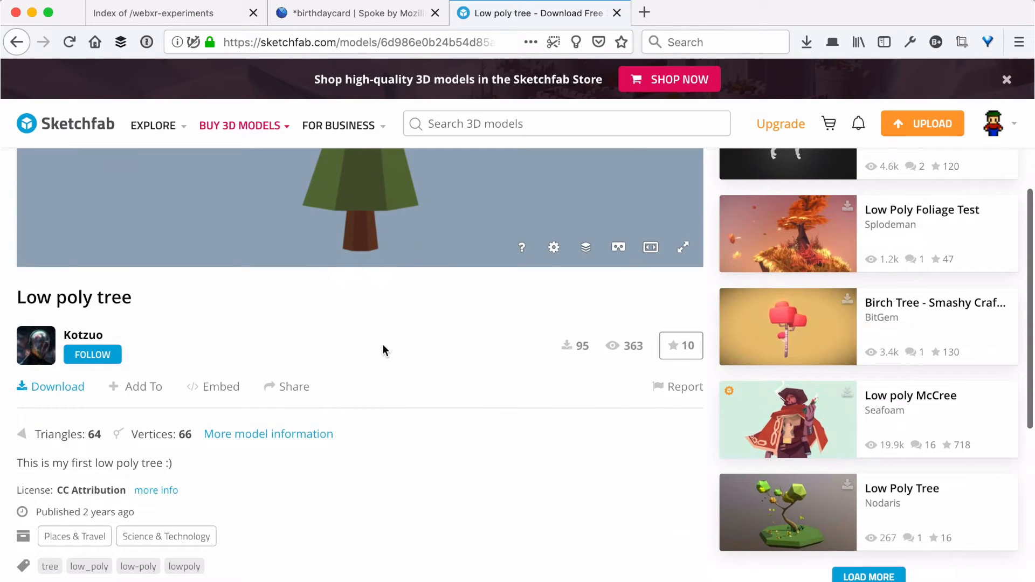
scroll(383, 350, up, 2)
scroll(381, 342, up, 2)
scroll(458, 454, up, 3)
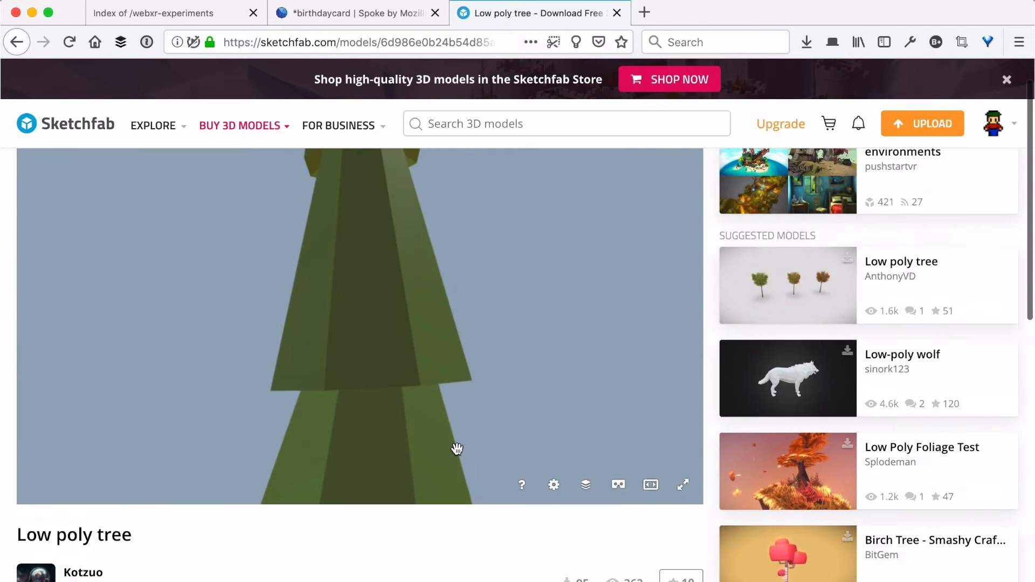
key(ctrl+l)
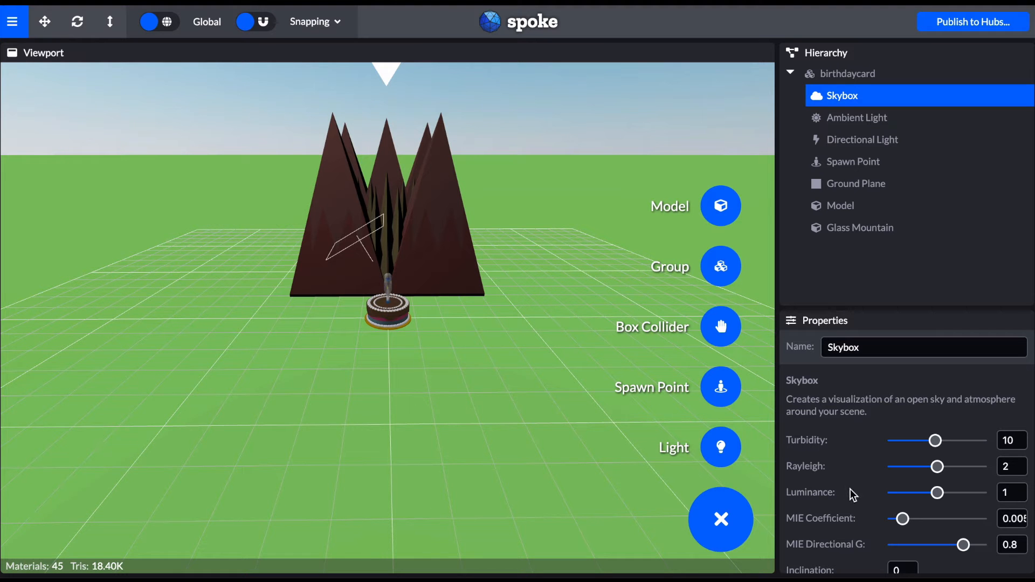
- Add the conifer model from its copied Sketchfab address, place it at X position 3 and scale it uniformly to 0.64
click(721, 206)
text(https://sketchfab.com/models/6d986e0b24b54d85a5354e5cac6207a1)
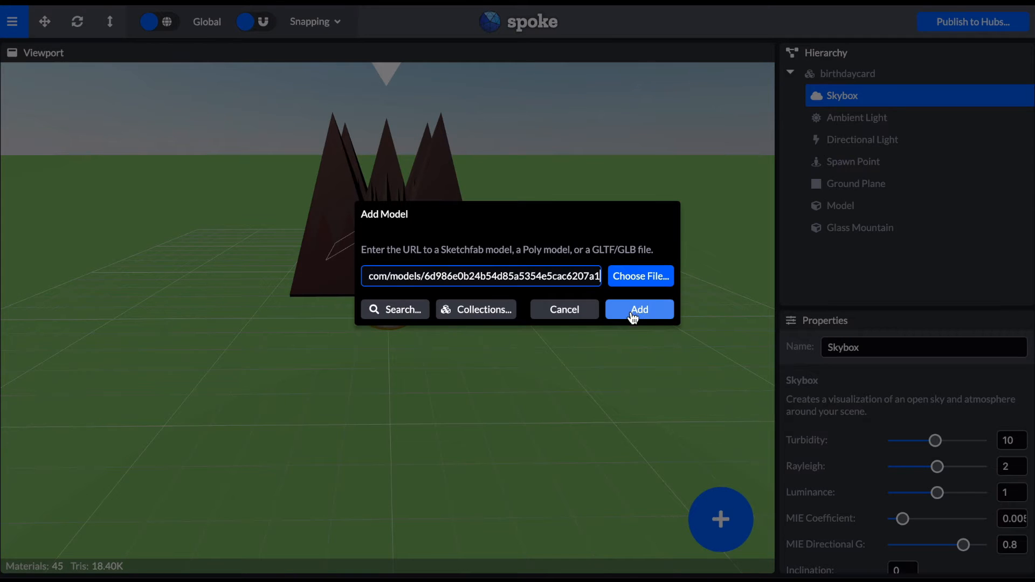
click(633, 313)
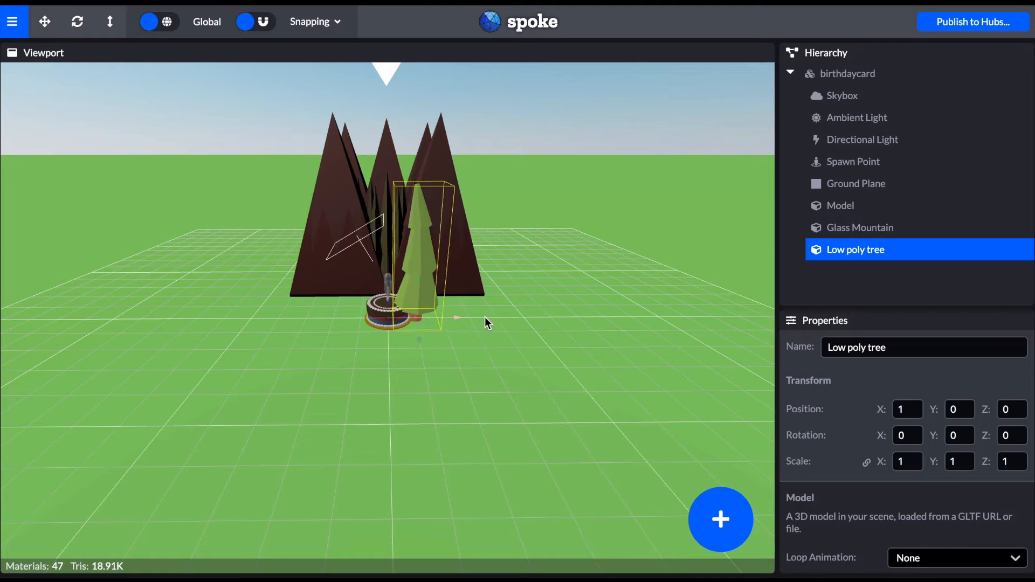
drag(913, 460, 883, 462)
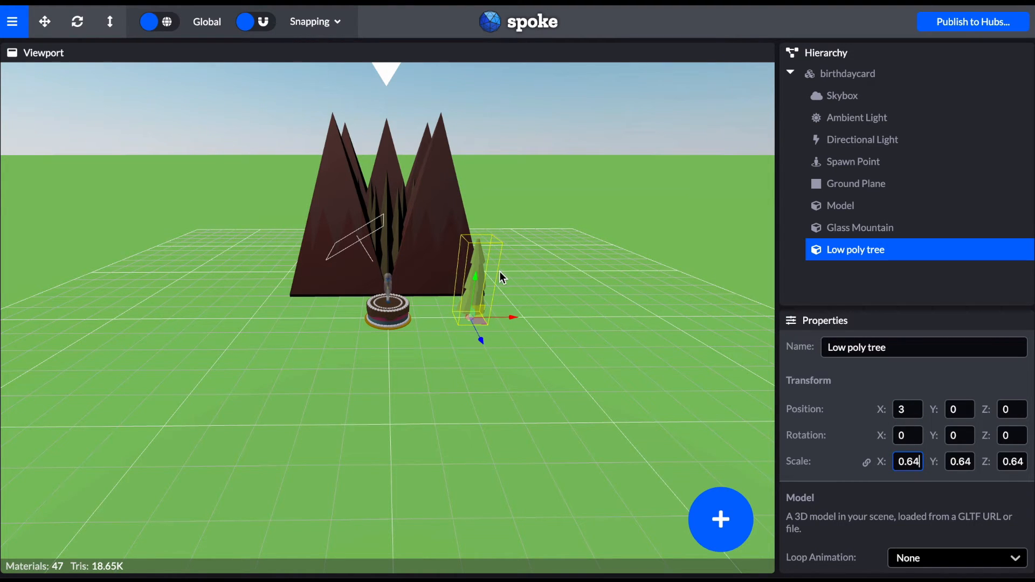
click(533, 293)
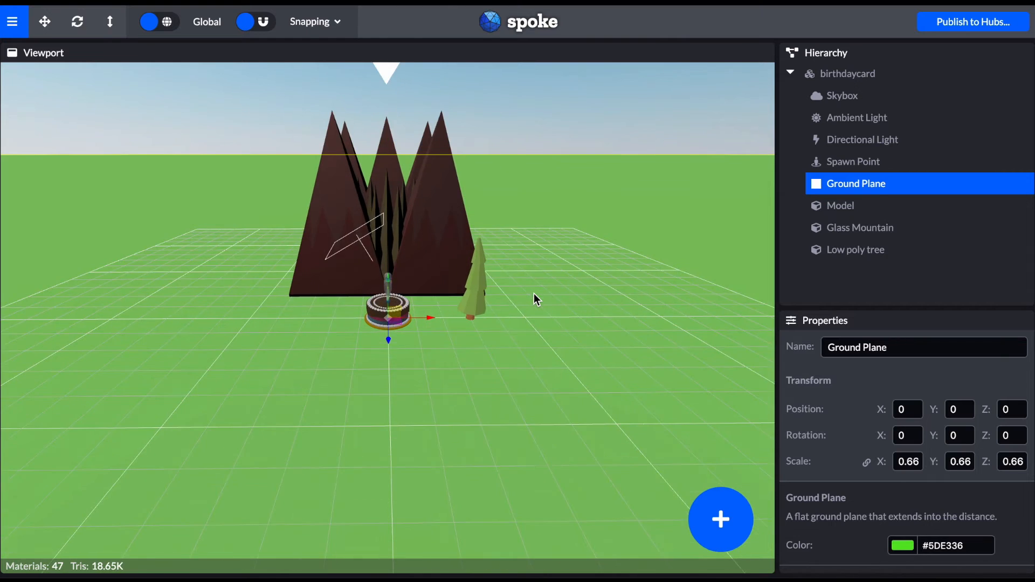
- Duplicate the conifer and move the copy to X position 4, beside the original
scroll(534, 293, up, 5)
drag(581, 319, 543, 327)
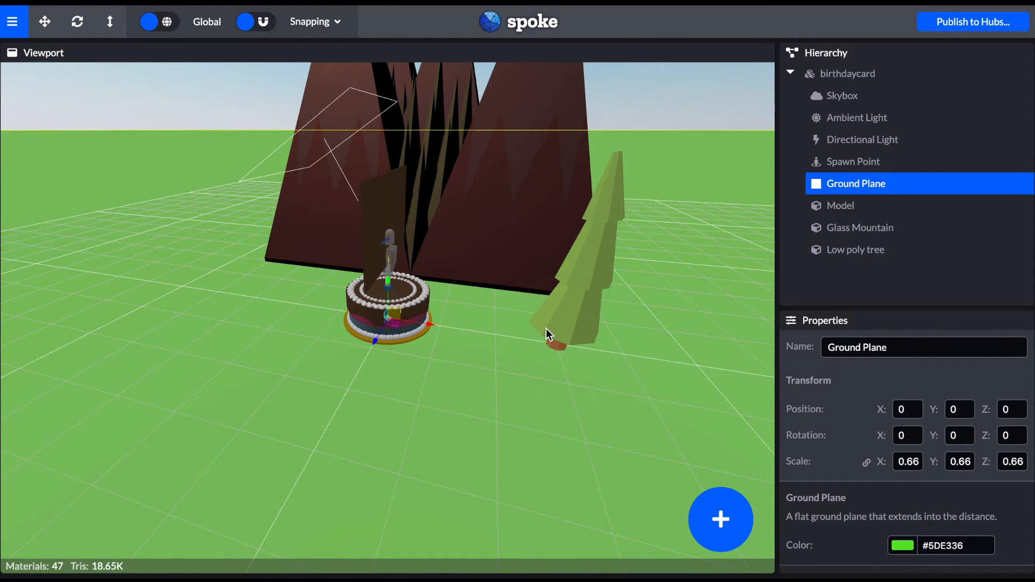
click(546, 329)
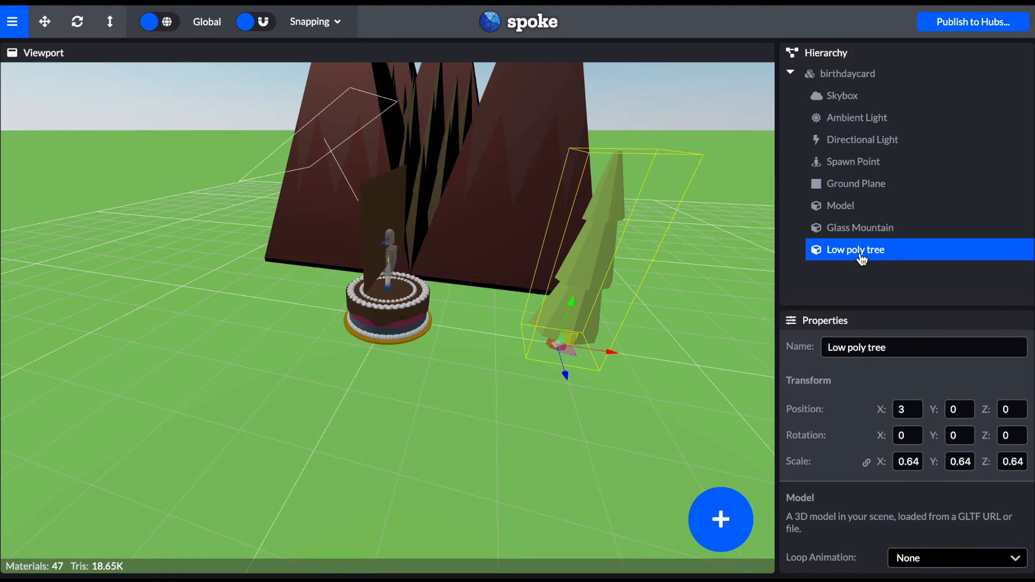
right_click(880, 258)
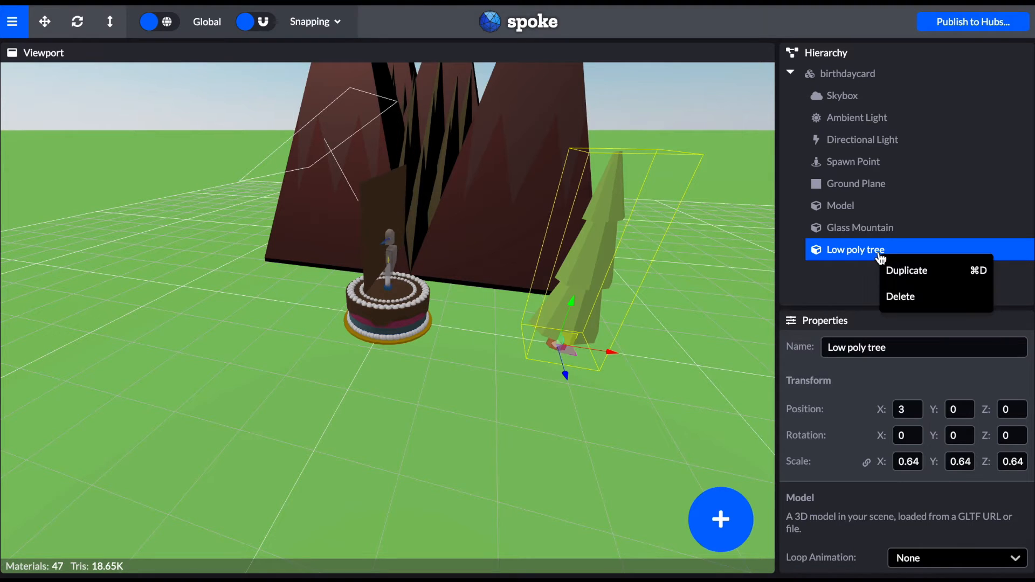
click(897, 273)
drag(612, 350, 652, 343)
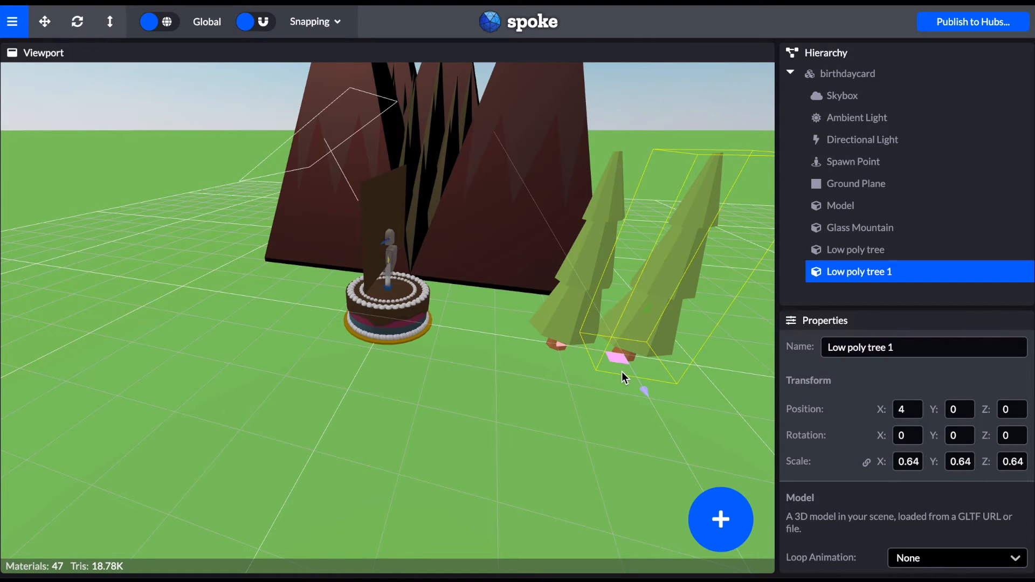
- Make three more conifer copies and distribute them on both sides of the cake
key(ctrl+d)
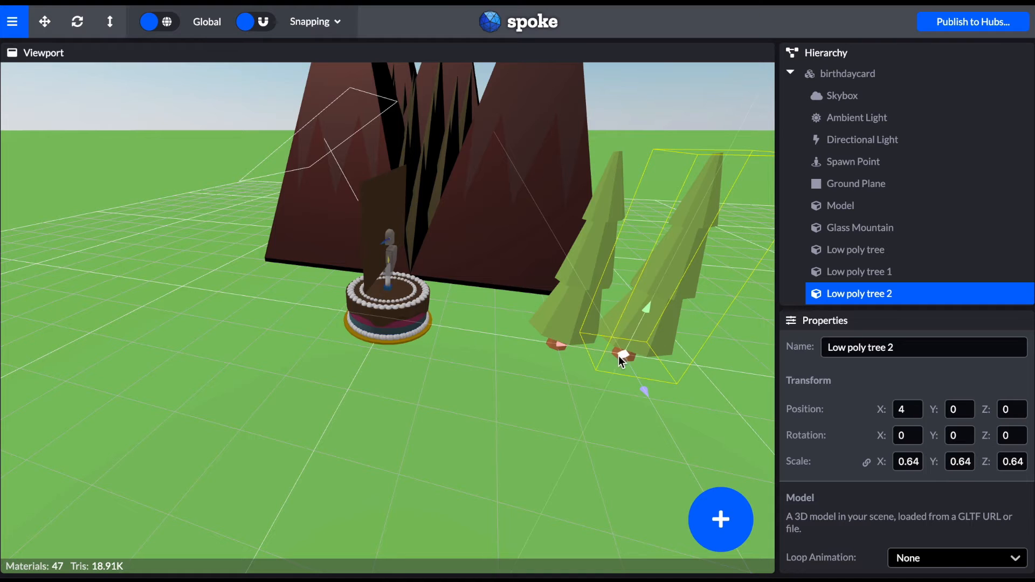
mouse_move(618, 358)
mouse_down()
mouse_move(593, 451)
mouse_move(522, 445)
mouse_move(205, 263)
mouse_move(150, 329)
mouse_up()
key(ctrl+d)
key(ctrl+d)
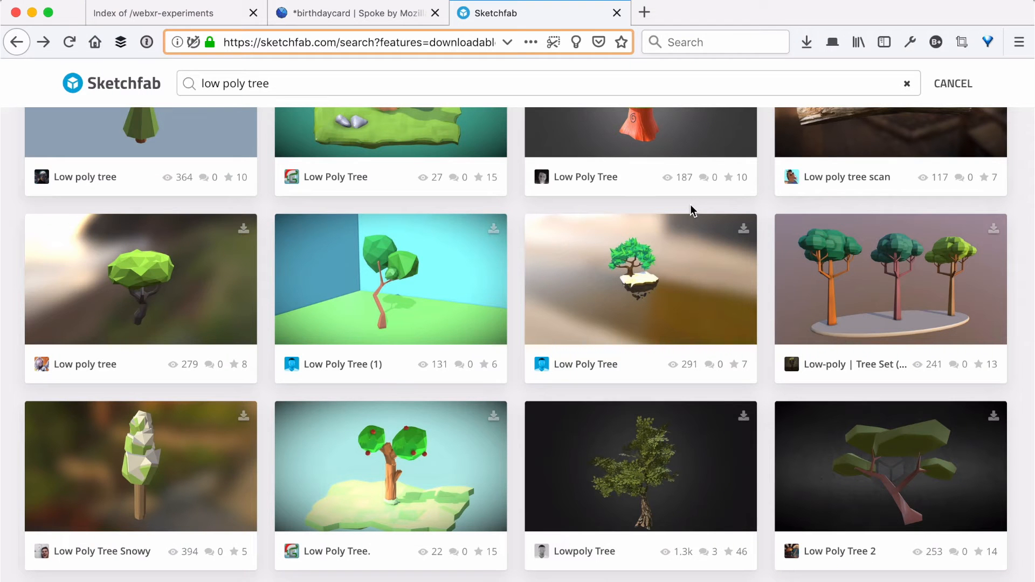
- Open Low Poly Tree 2 from Sketchfab's "low poly tree" results, inspect the model, and copy its page address
scroll(690, 206, down, 5)
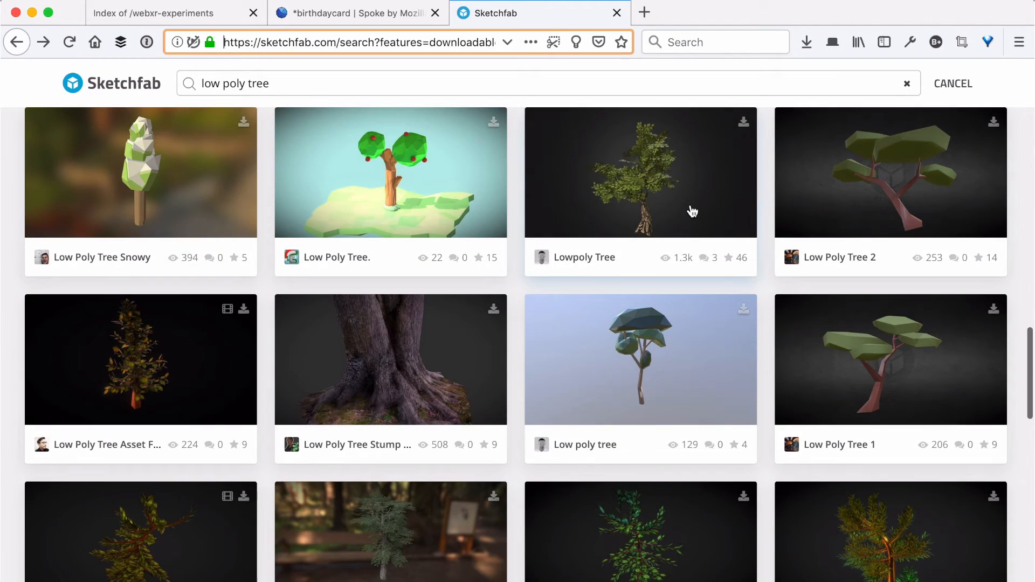
click(915, 173)
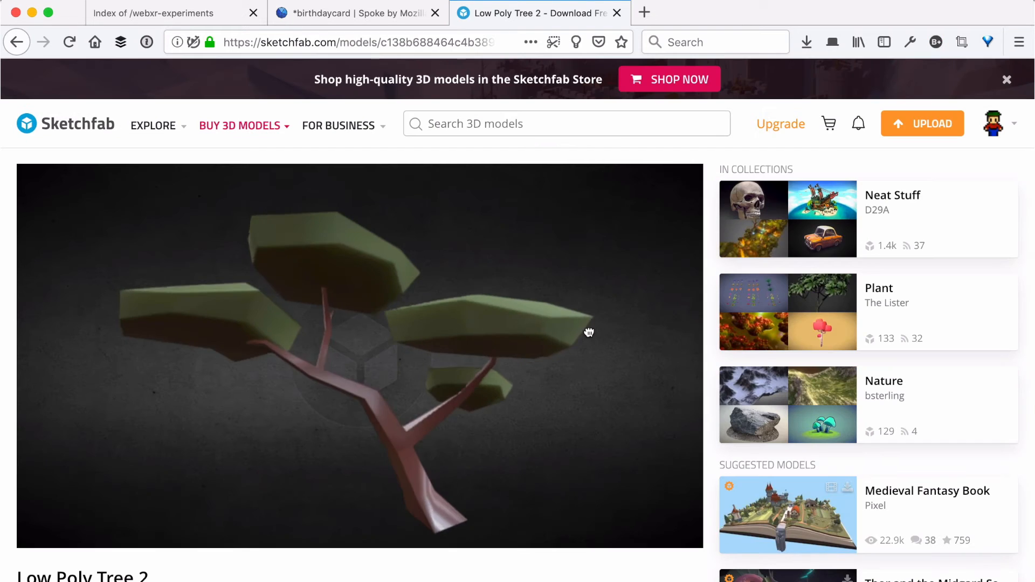
mouse_move(587, 330)
mouse_down()
mouse_move(539, 329)
mouse_move(567, 316)
mouse_move(571, 331)
mouse_move(497, 370)
mouse_move(524, 363)
mouse_up()
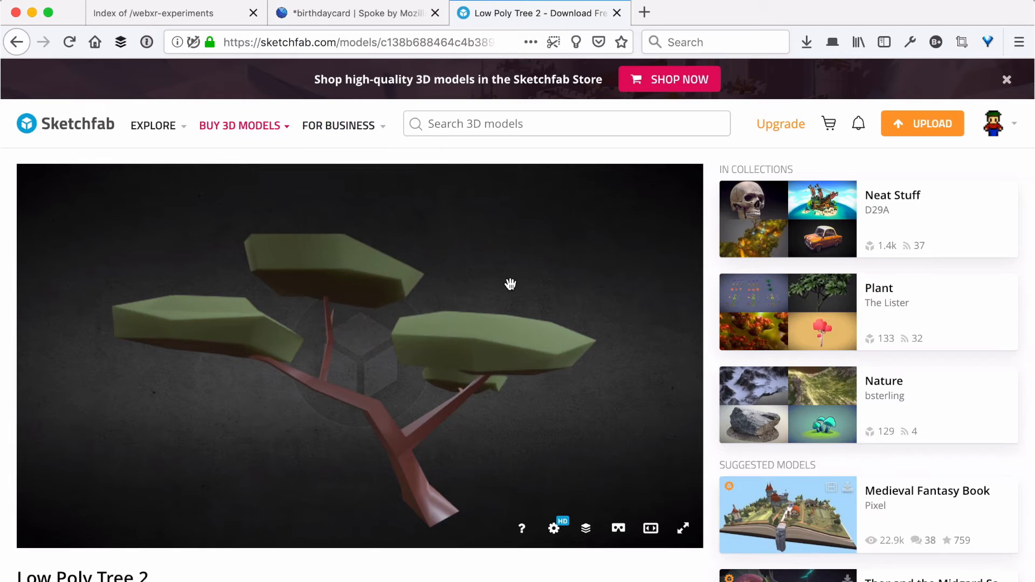
key(super+l)
- Switch to Spoke and add the broad-canopy Low Poly Tree 2 model from its copied Sketchfab address
click(359, 13)
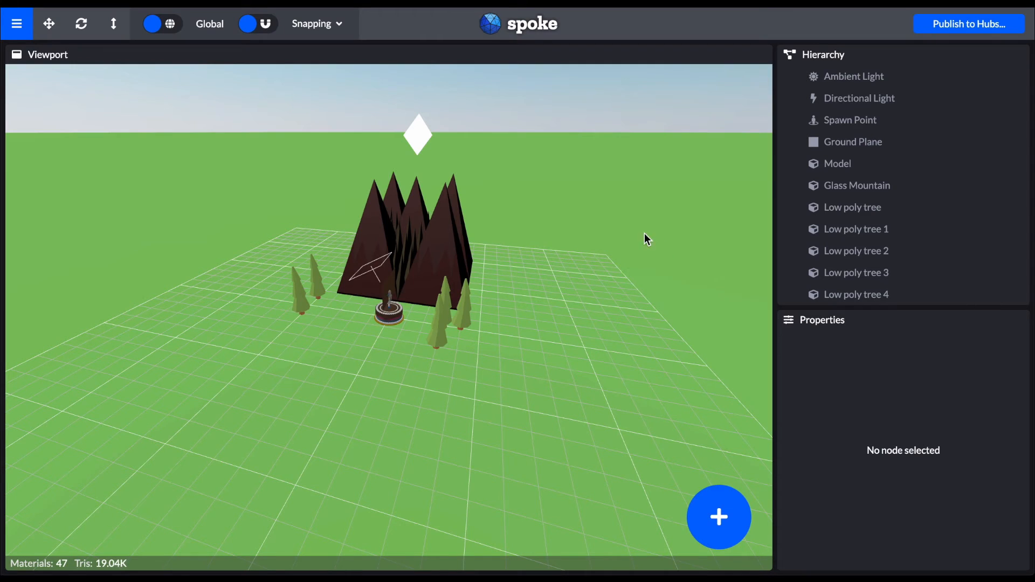
click(737, 520)
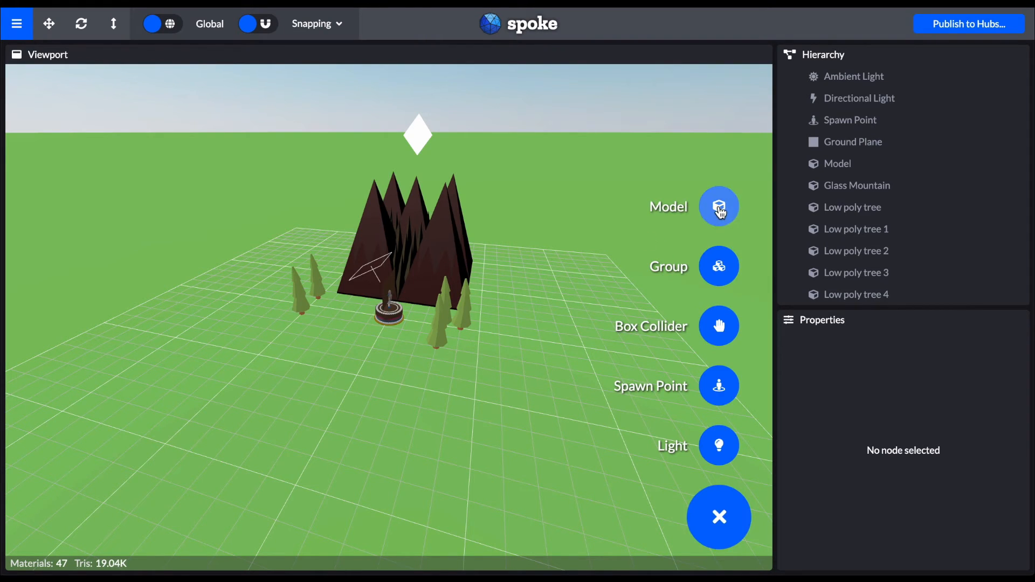
click(720, 204)
key(ctrl+v)
click(639, 309)
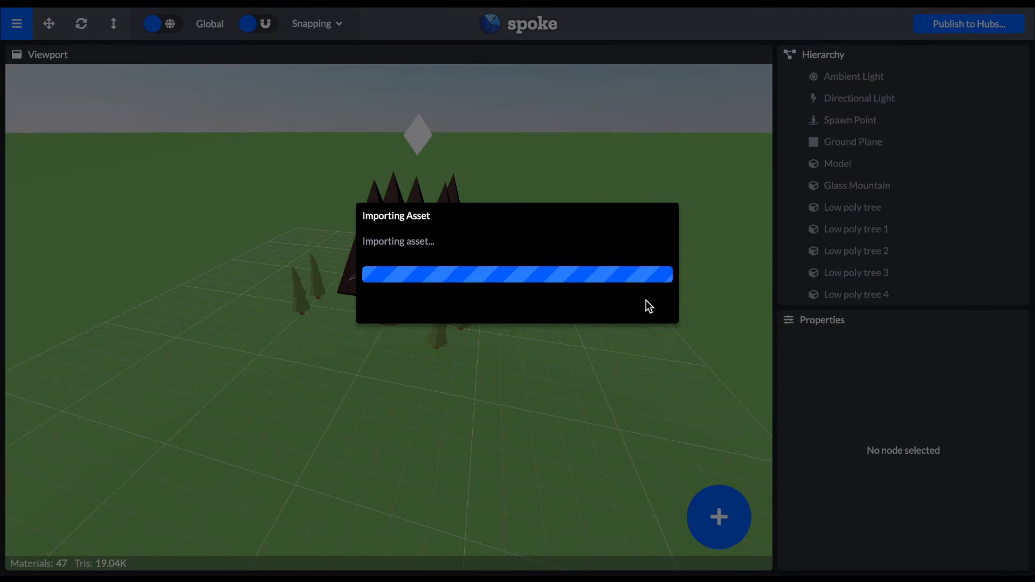
middle_drag(506, 478, 504, 455)
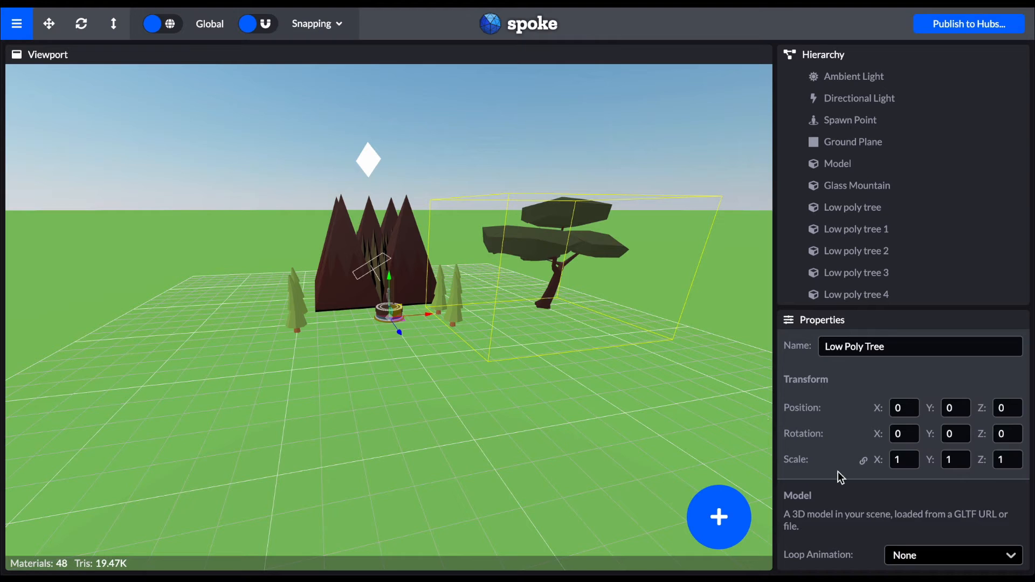
- Scale the broad-canopy Low Poly Tree down uniformly to 0.59
scroll(907, 210, down, 1)
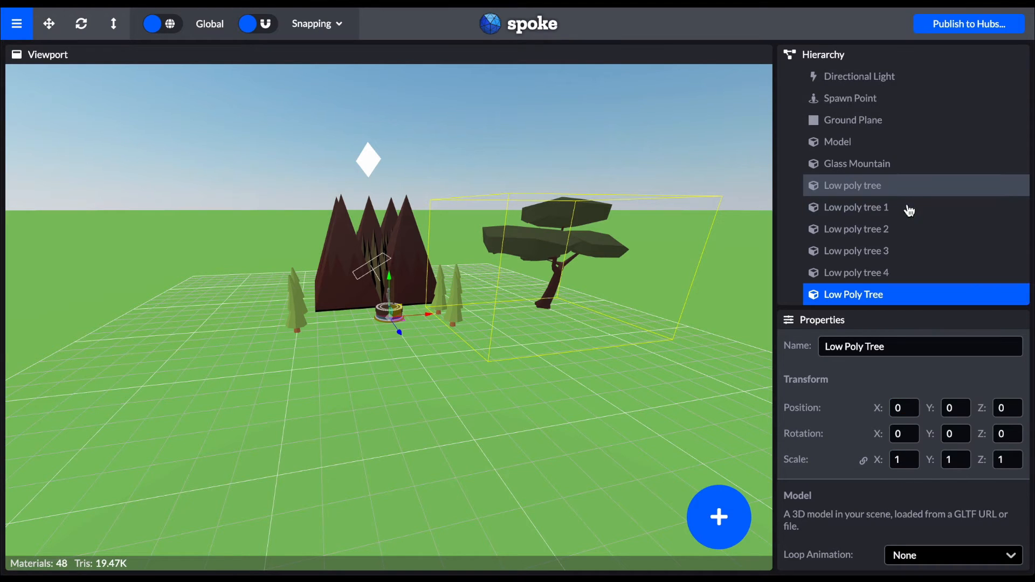
click(900, 459)
key(Down)
key(Down)
key(Down)
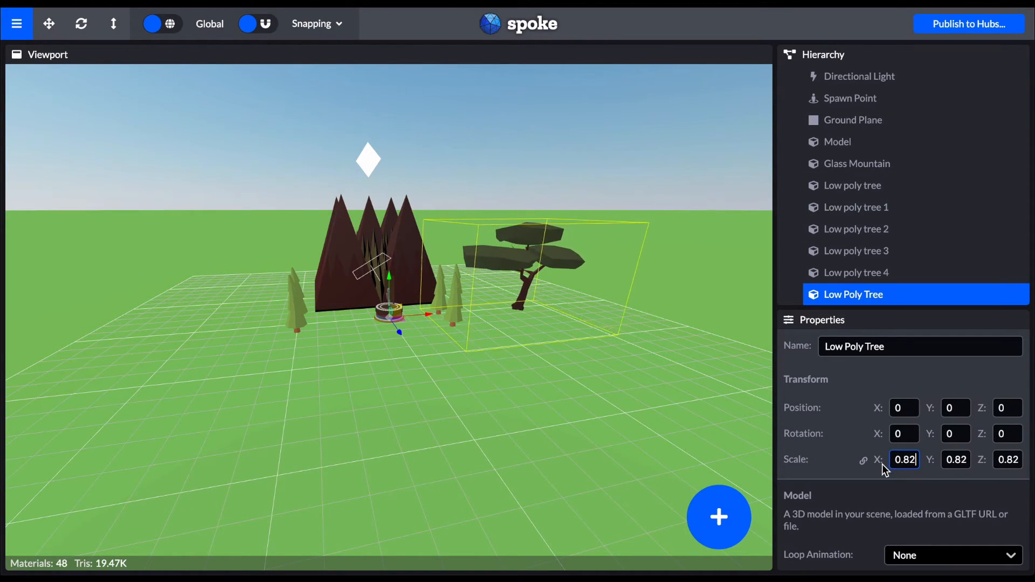
key(Down)
key(ctrl+Down)
scroll(493, 426, up, 3)
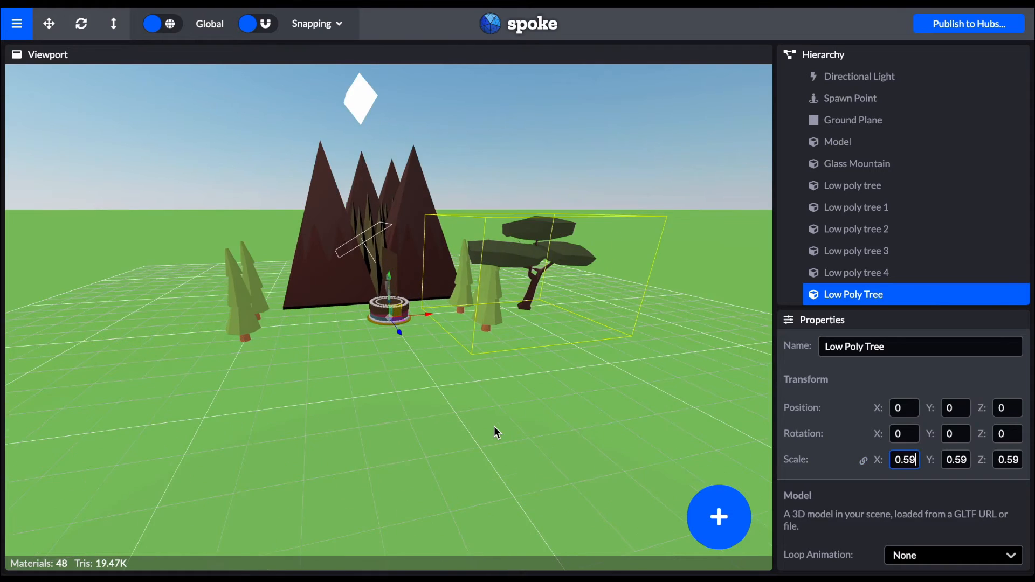
drag(559, 300, 578, 336)
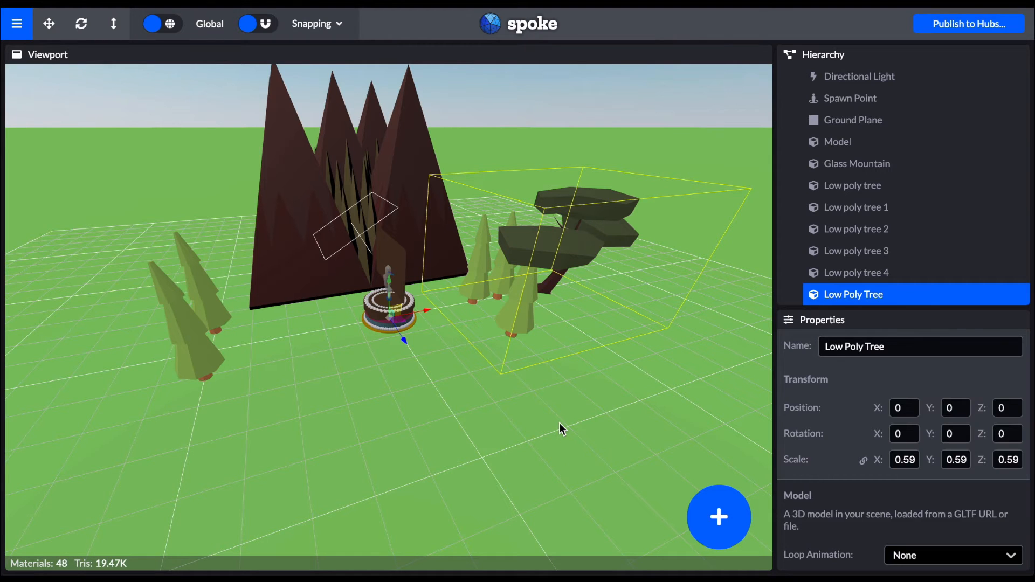
- Duplicate the broad-canopy tree and move the copy along negative X to the opposite side of the cake
key(ctrl+d)
mouse_move(441, 402)
mouse_down()
mouse_move(397, 393)
mouse_move(456, 399)
mouse_up()
scroll(456, 399, up, 3)
scroll(456, 399, down, 8)
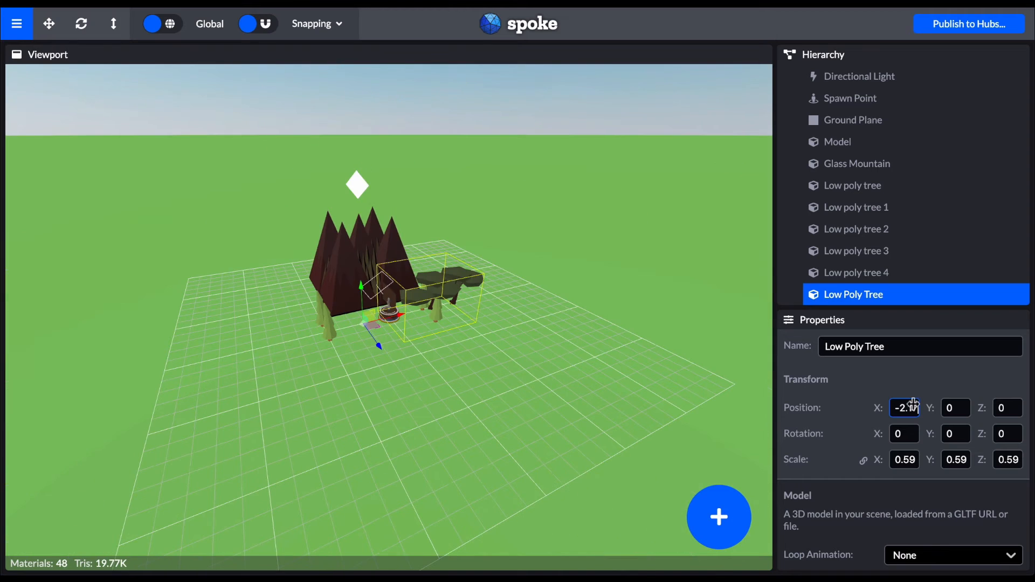
drag(913, 404, 797, 394)
drag(953, 410, 825, 407)
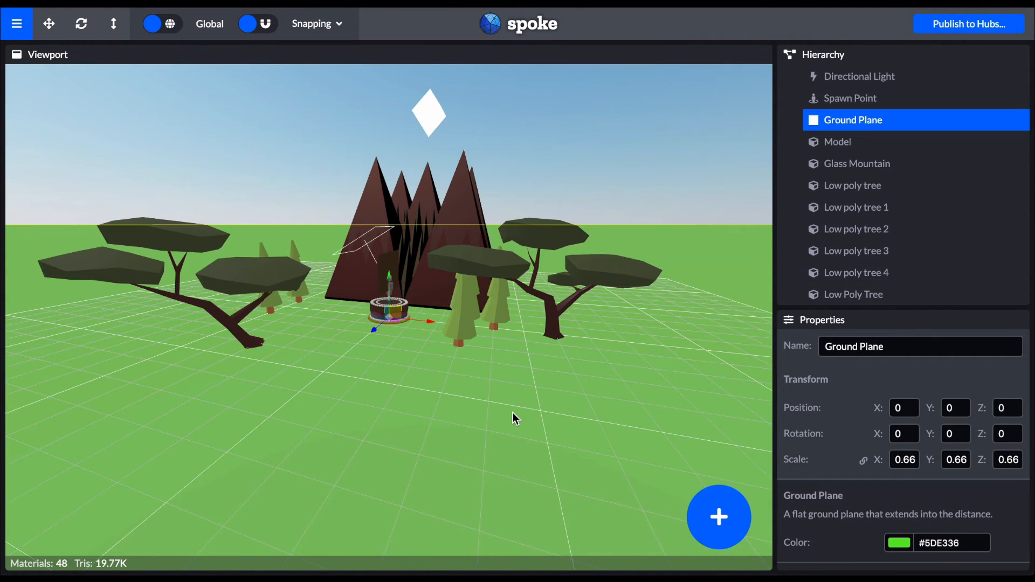
click(663, 167)
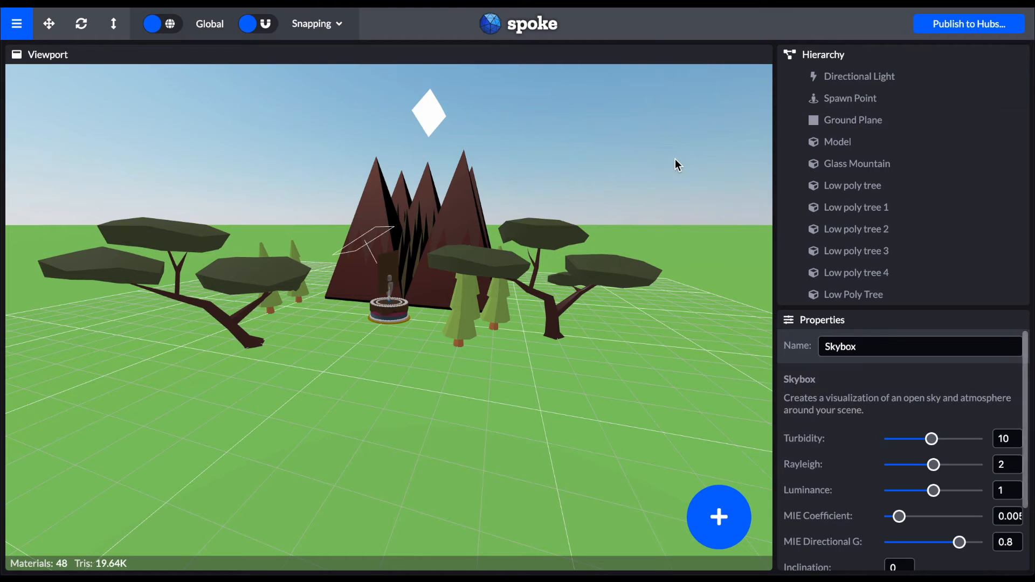
- Save the birthdaycard scene
key(ctrl+s)
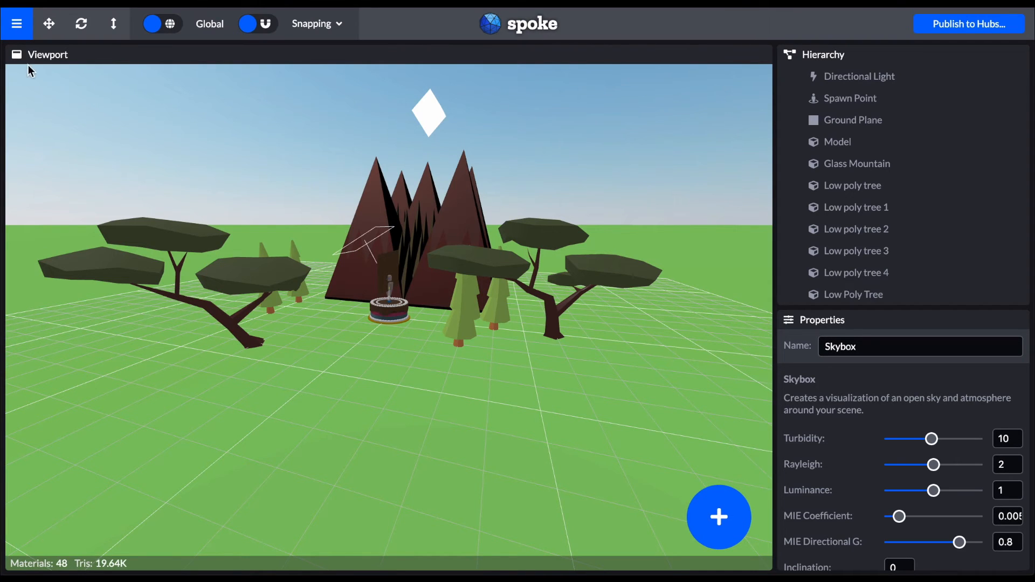
click(17, 21)
mouse_move(58, 64)
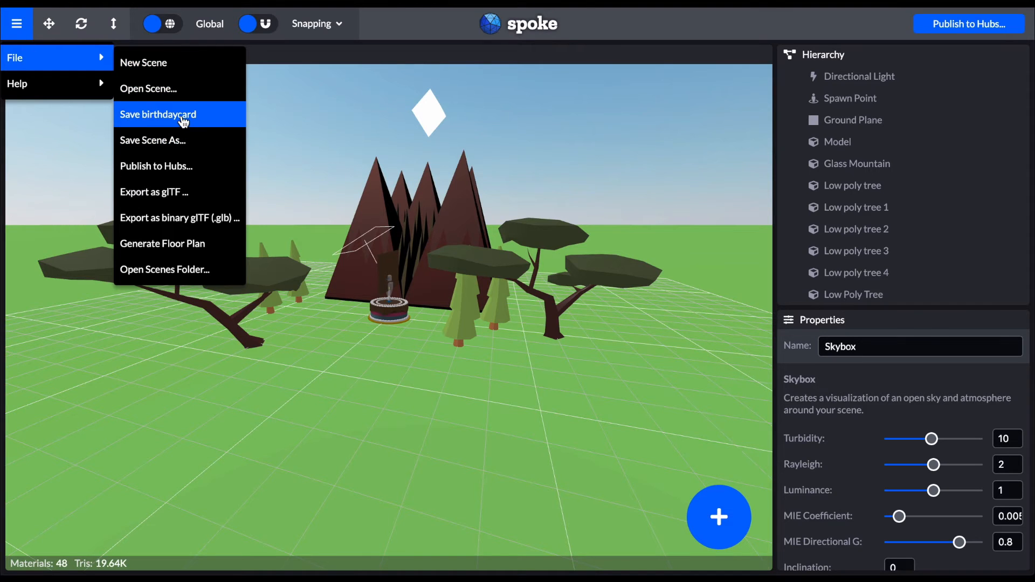
click(183, 120)
- Export the scene as a binary glTF named birthdaycard.glb into the Spoke folder
click(18, 31)
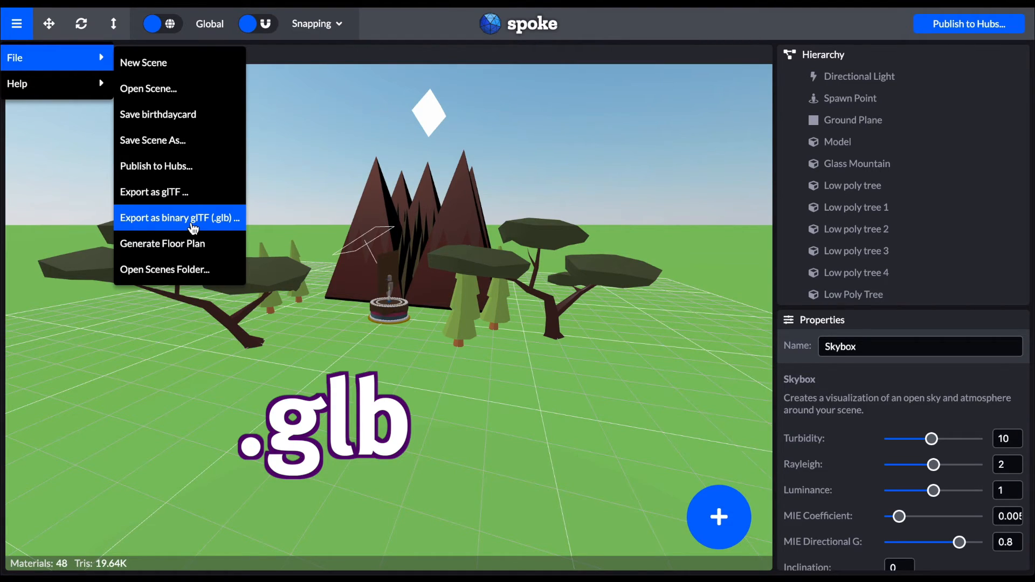
click(186, 221)
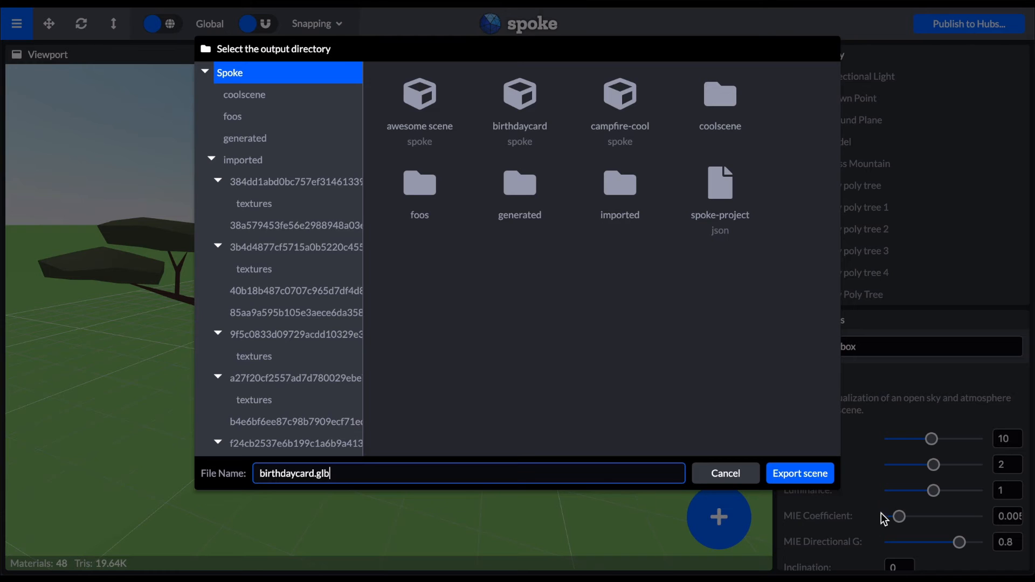
click(797, 484)
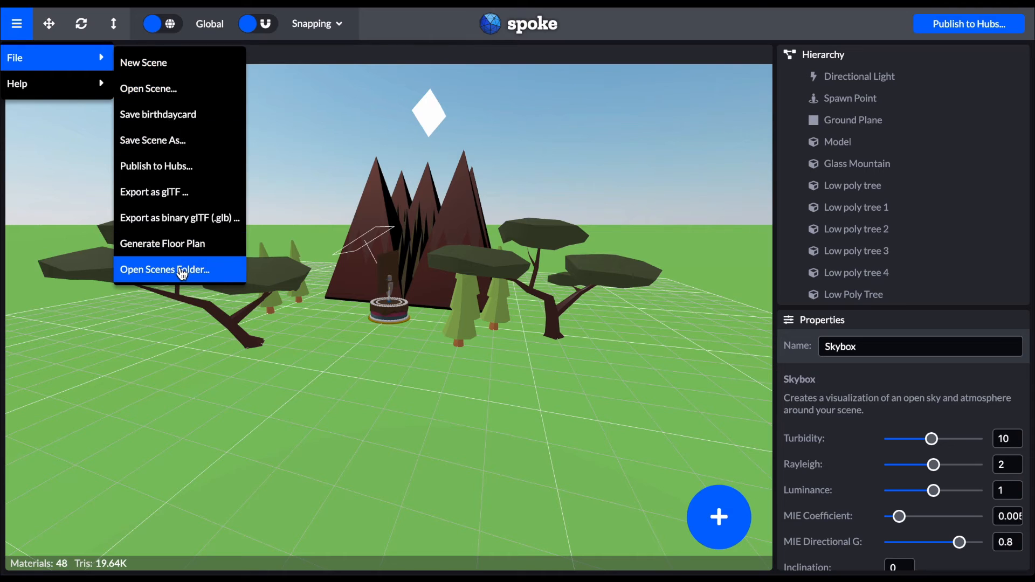
- Open the scenes folder in Finder and put birthdaycard.glb into the birthdaycard folder of the webxr-experiments project
click(208, 268)
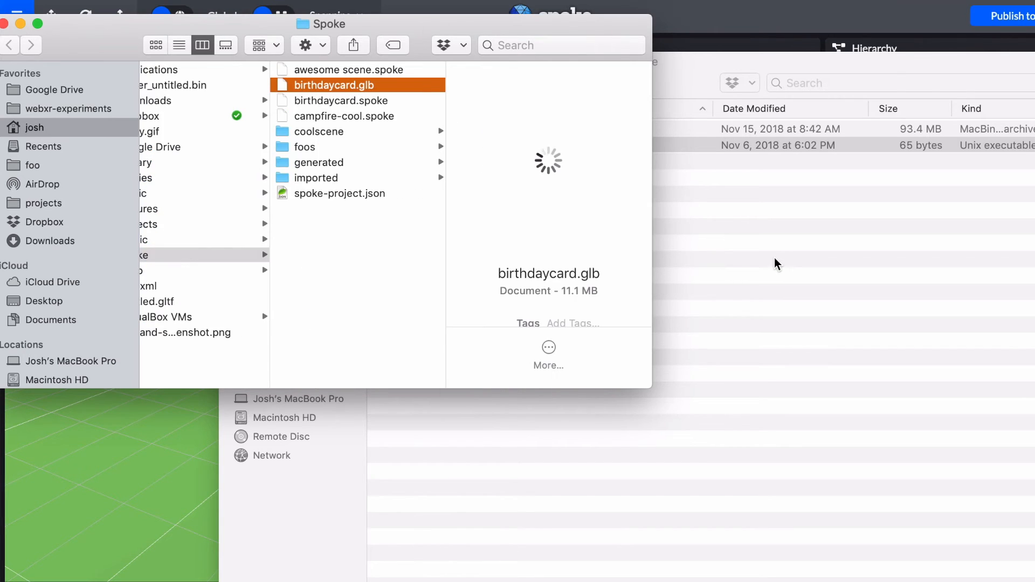
click(774, 257)
click(611, 107)
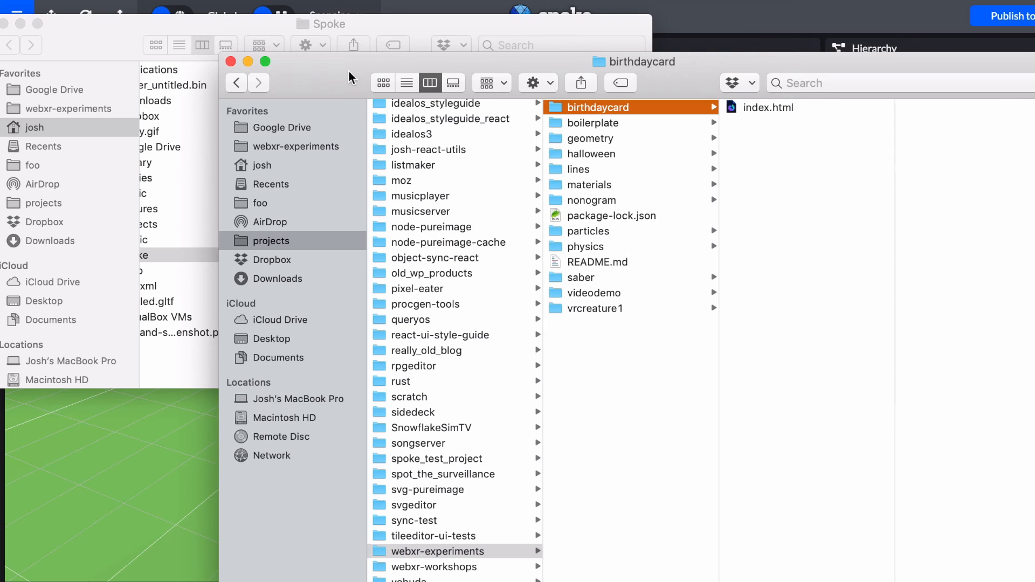
click(382, 83)
drag(326, 81, 374, 93)
click(89, 39)
drag(282, 86, 708, 229)
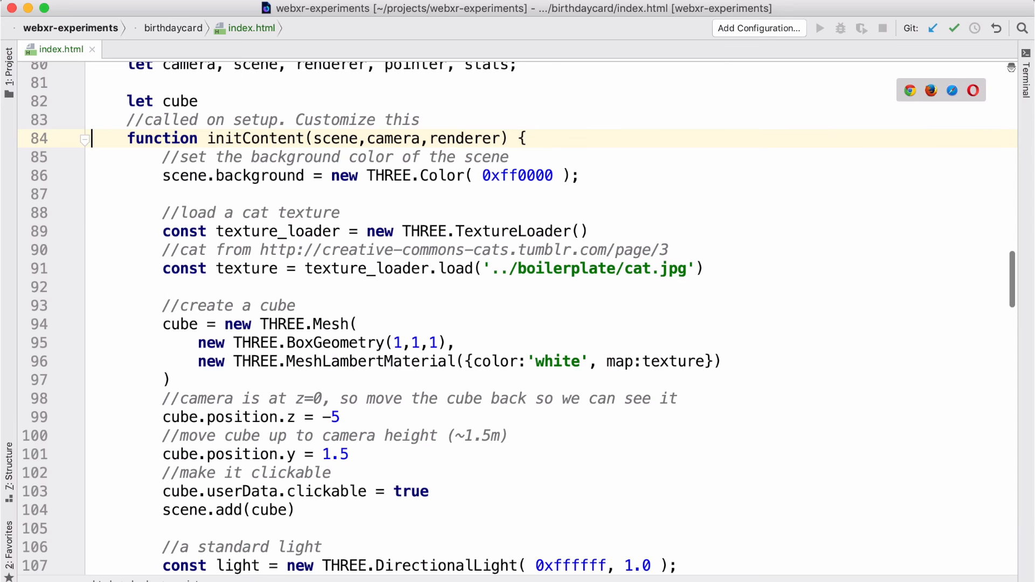
- Below the cat texture loading in initContent, declare const gltf_loader = new THREE.GLTFLoader()
key(Down)
key(Down)
key(Down)
key(Down)
key(Down)
key(Down)
key(Down)
key(End)
key(Down)
key(Down)
key(Up)
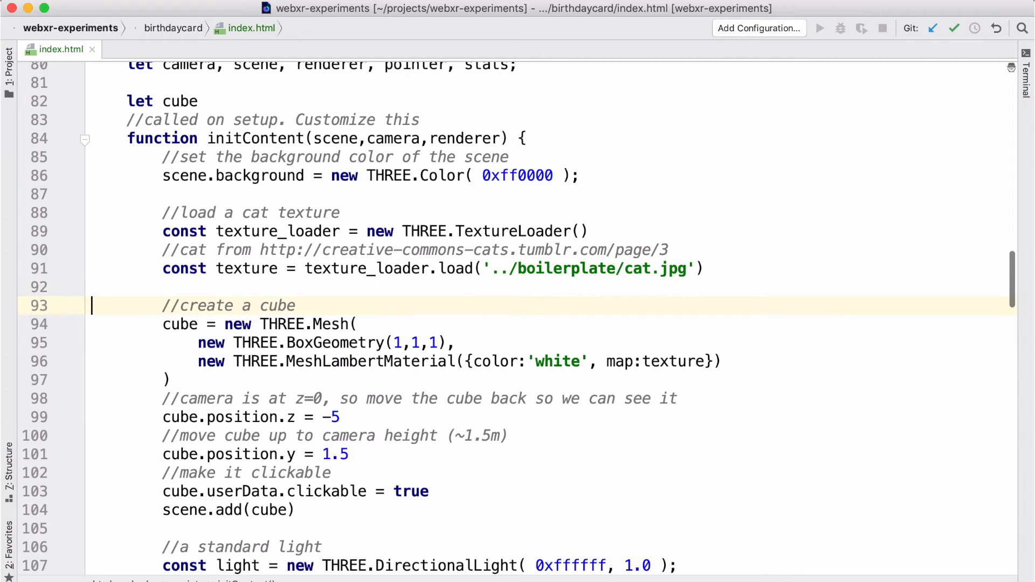
key(Up)
key(Return)
key(Return)
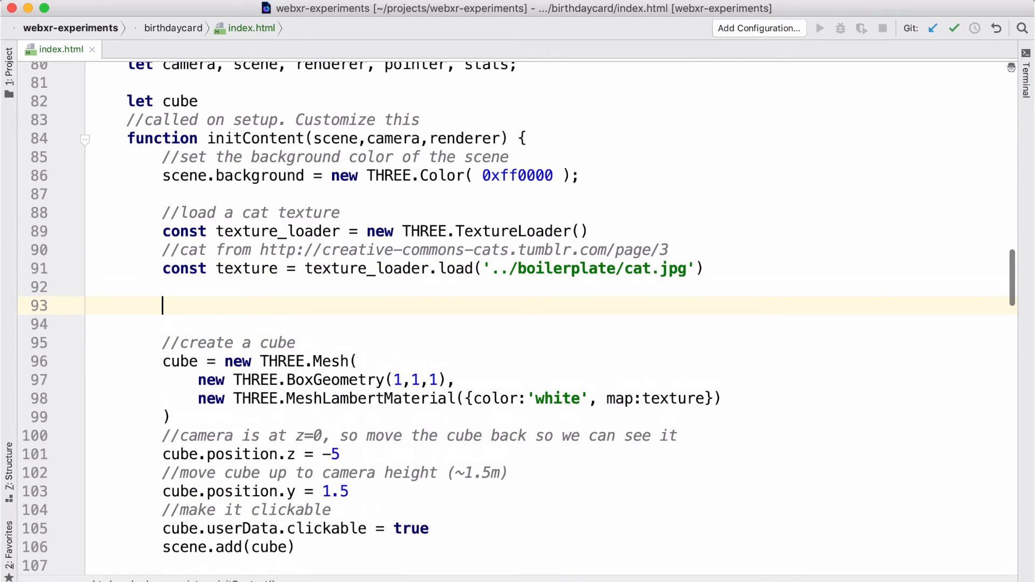
text(const gltf_loader = ne)
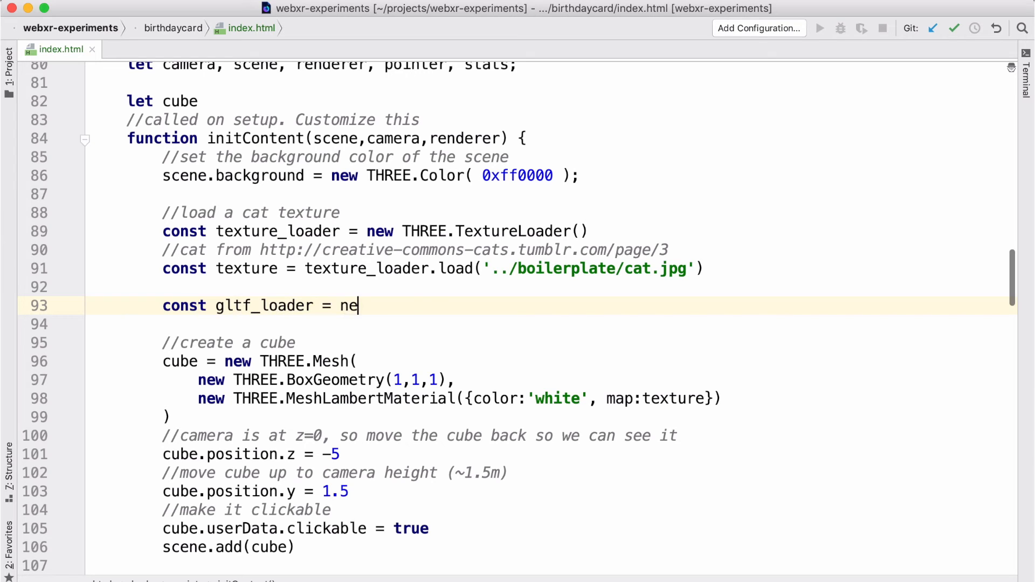
text(w THREE.GLTFLoader())
- Call gltf_loader.load for './birthdaycard.gltf' with a (model)=> callback that runs scene.add(model.scene)
key(Return)
text(gltf)
key(Return)
text(.load('./)
key(BackSpace)
key(BackSpace)
text(.?)
key(BackSpace)
text(/birthdaycard.gltf)
key(Right)
text(,(model)=>{)
key(Return)
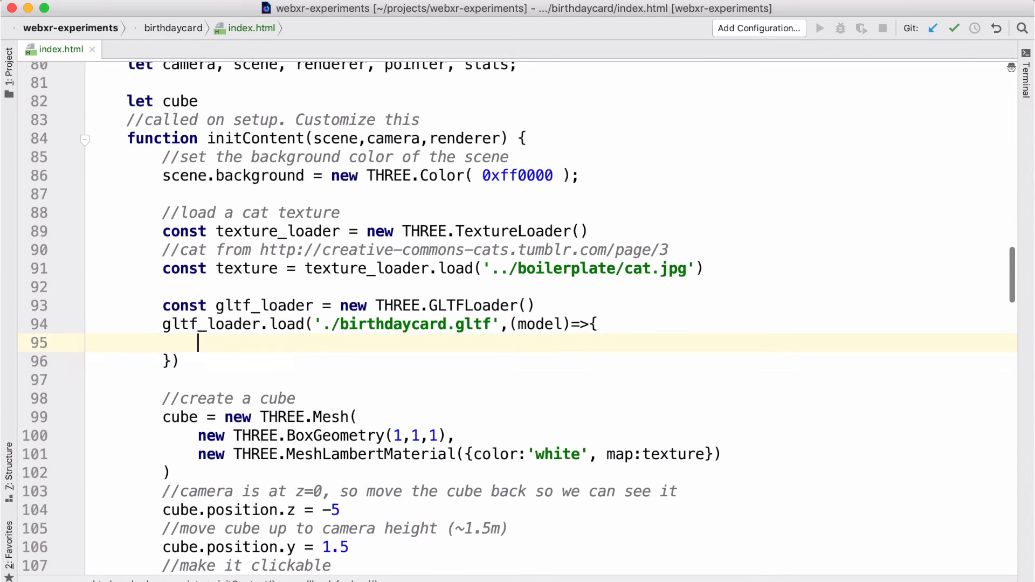
text(scene.add()
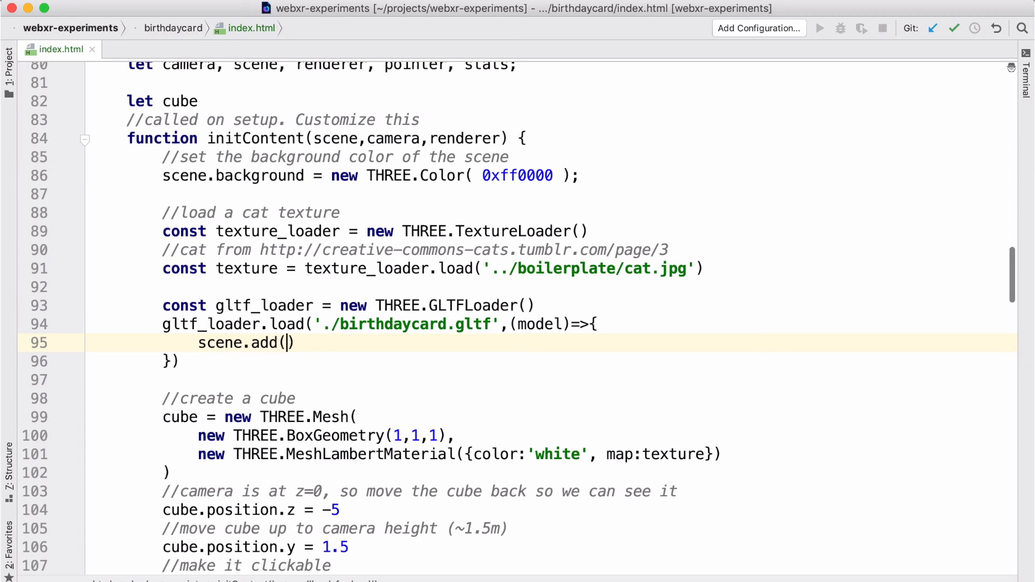
text(model.scene))
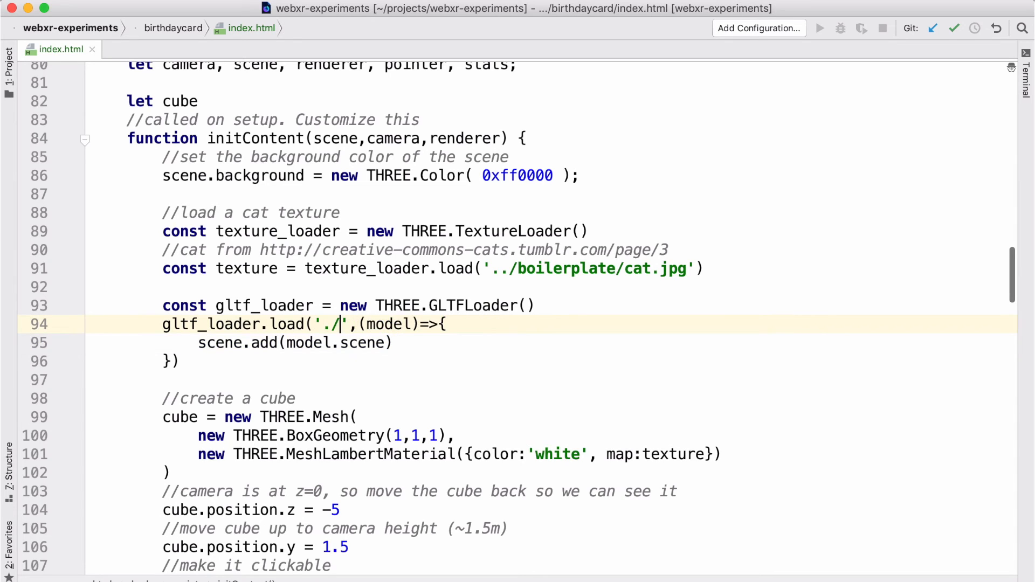
- Change the file path in the gltf_loader.load call to './birthdaycard.glb'
text(birt)
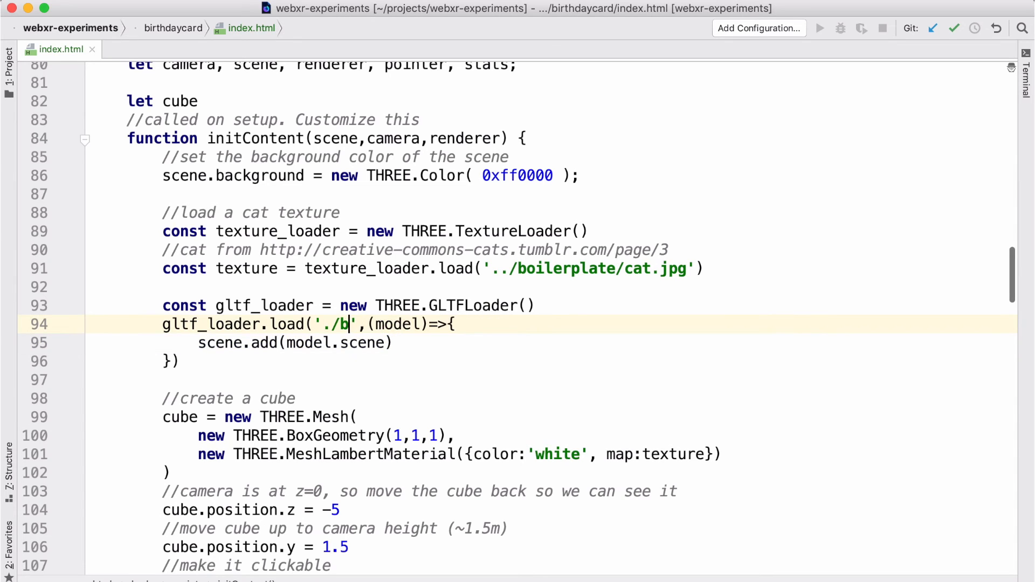
text(hday)
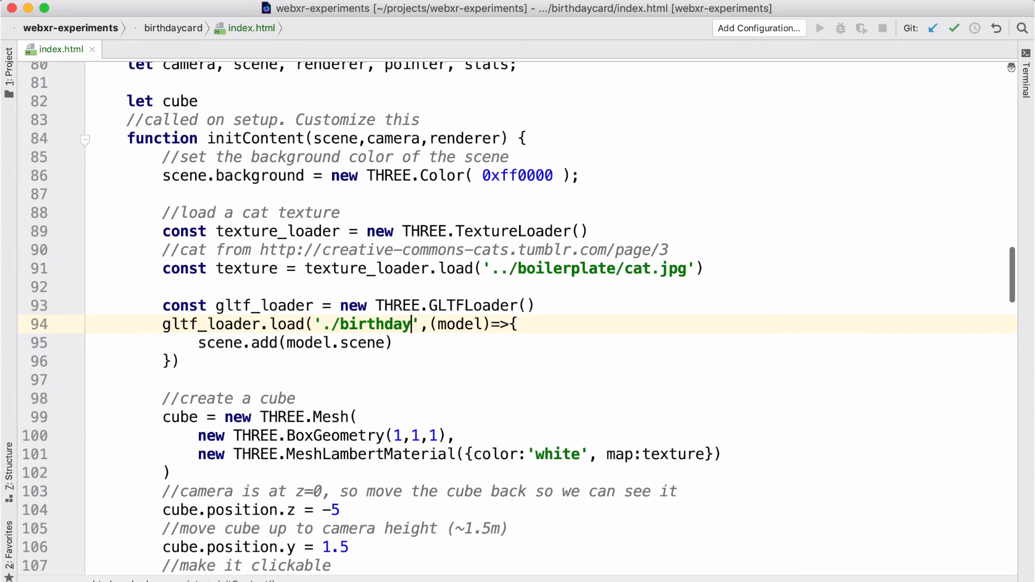
text(card.glb)
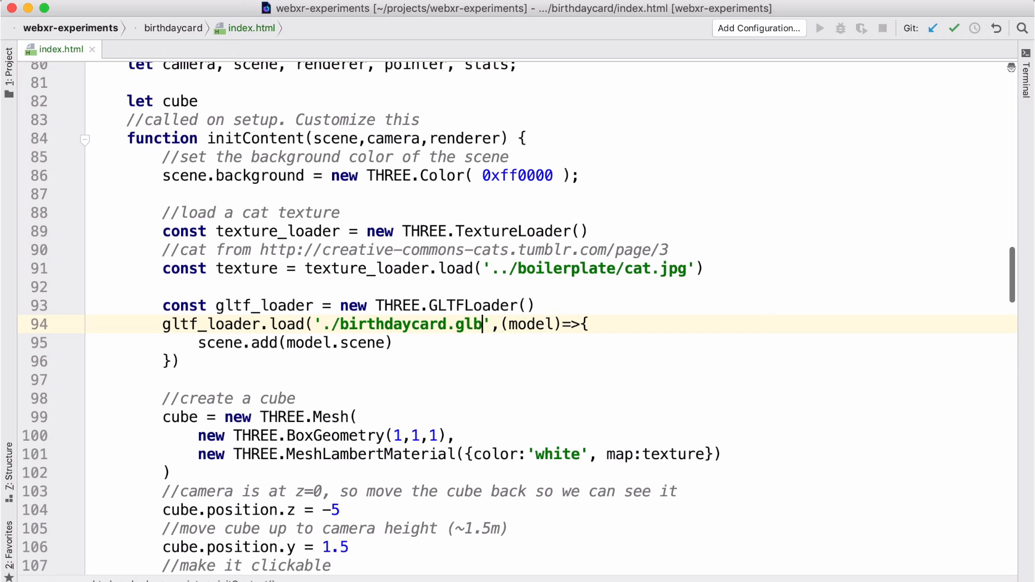
- Switch to Firefox, reload the birthdaycard page, start the scene and close the developer tools
key(super+Tab)
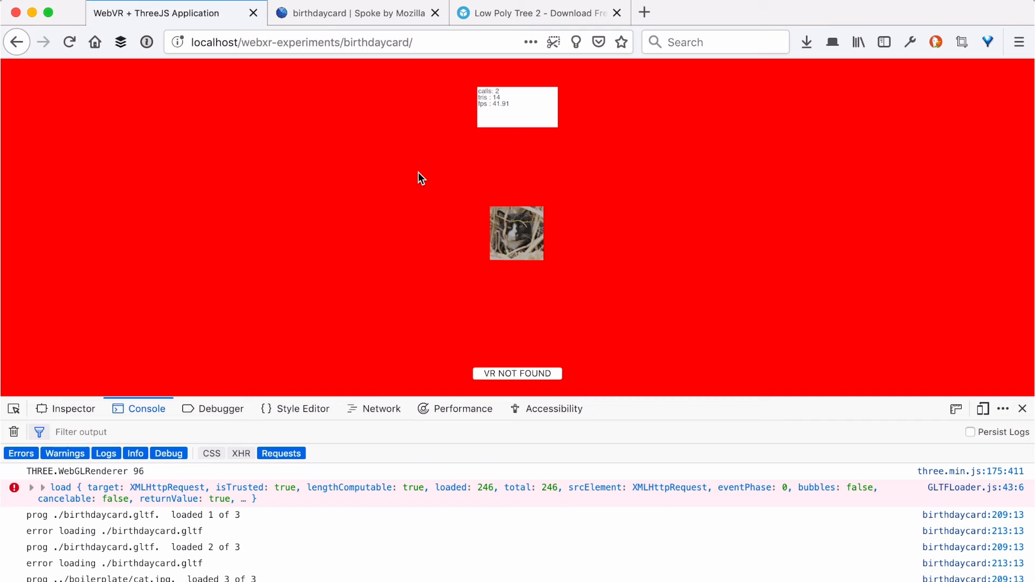
key(super+r)
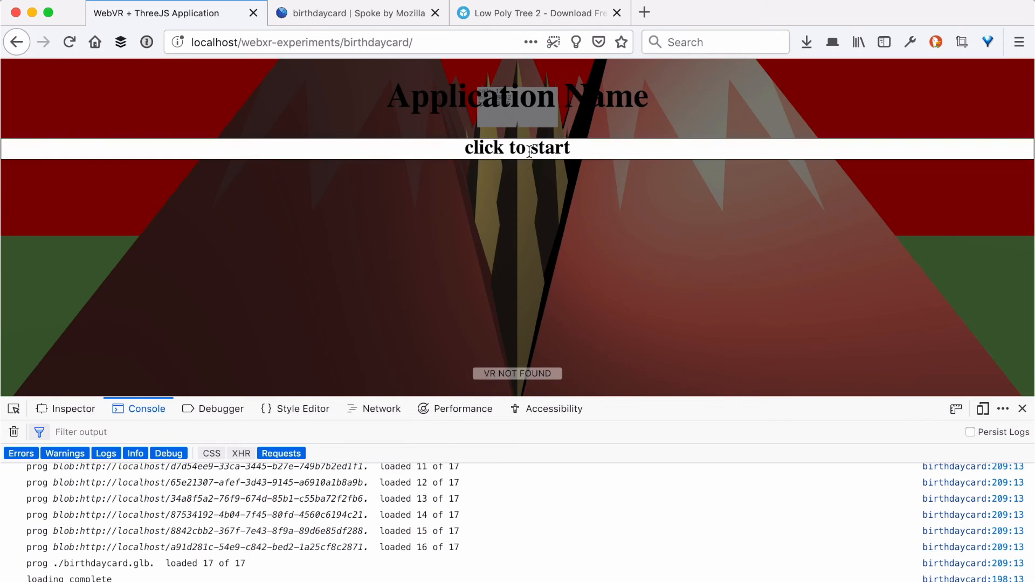
click(529, 151)
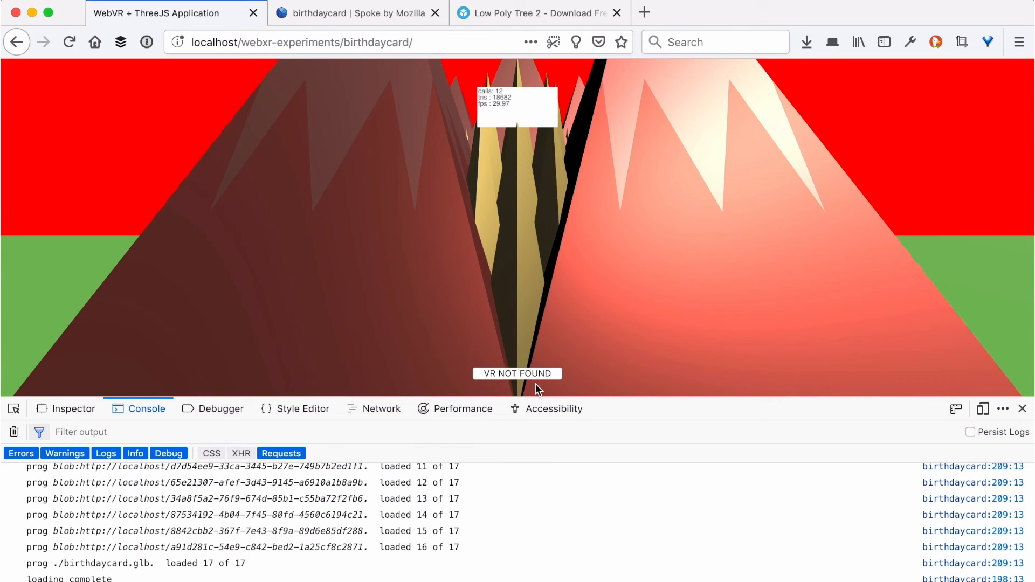
key(super+alt+i)
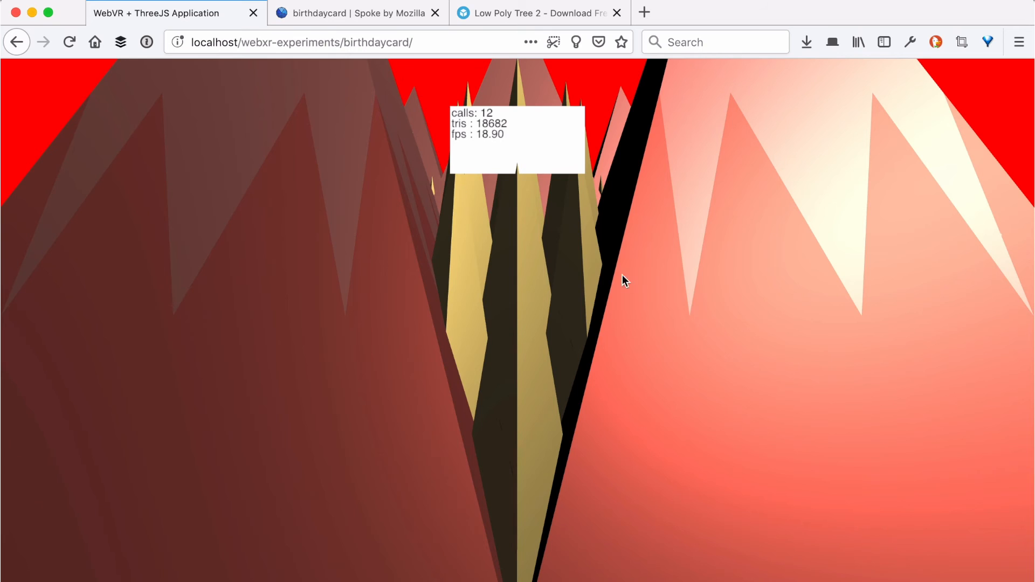
- Back in the code editor, add model.scene.position.set(0,0,-10) before scene.add(model.scene) in the load callback
key(super+Tab)
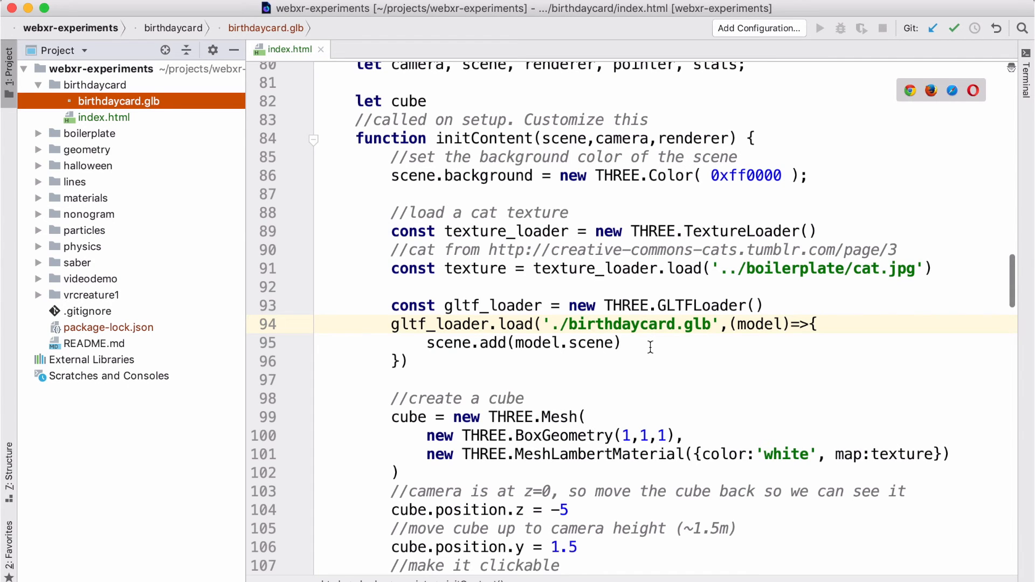
key(Escape)
key(Return)
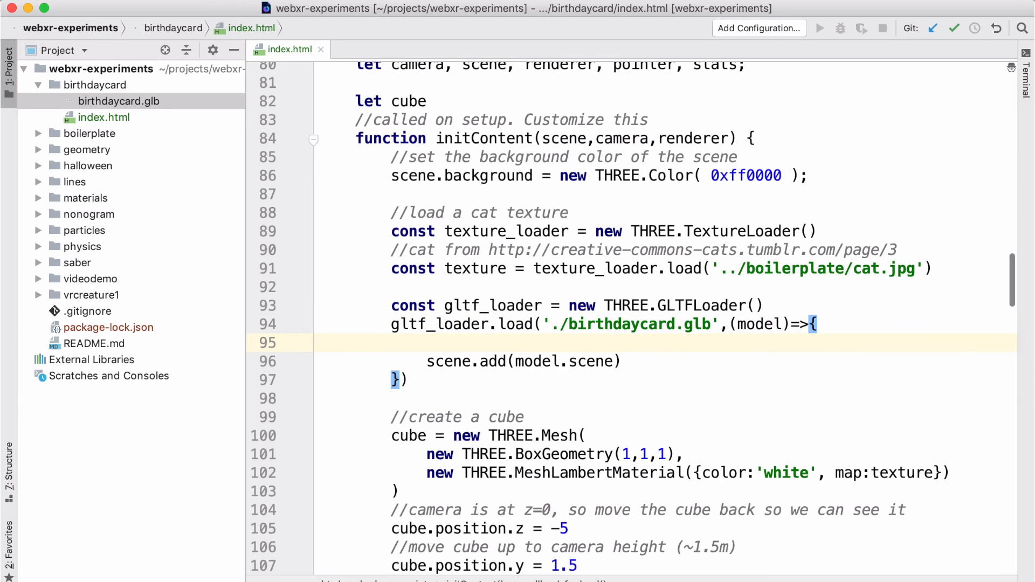
text(model.scene.)
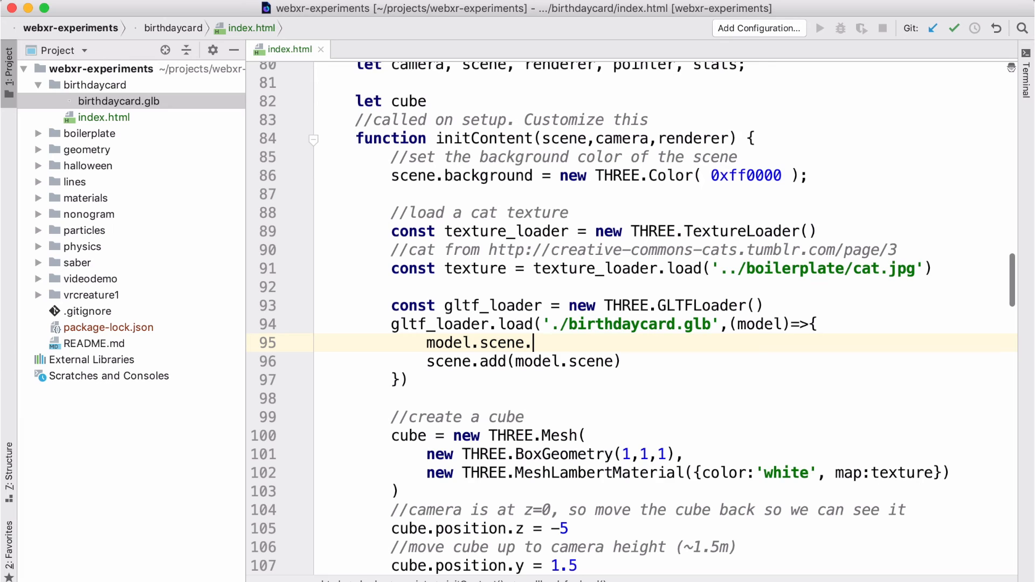
text(t)
key(BackSpace)
text(position.)
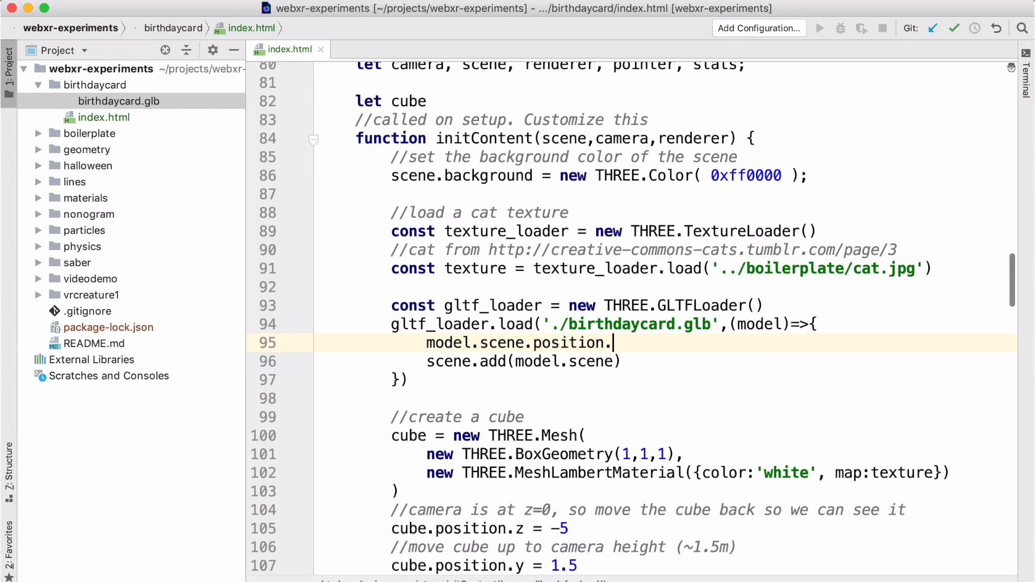
text(set(0,0,-)
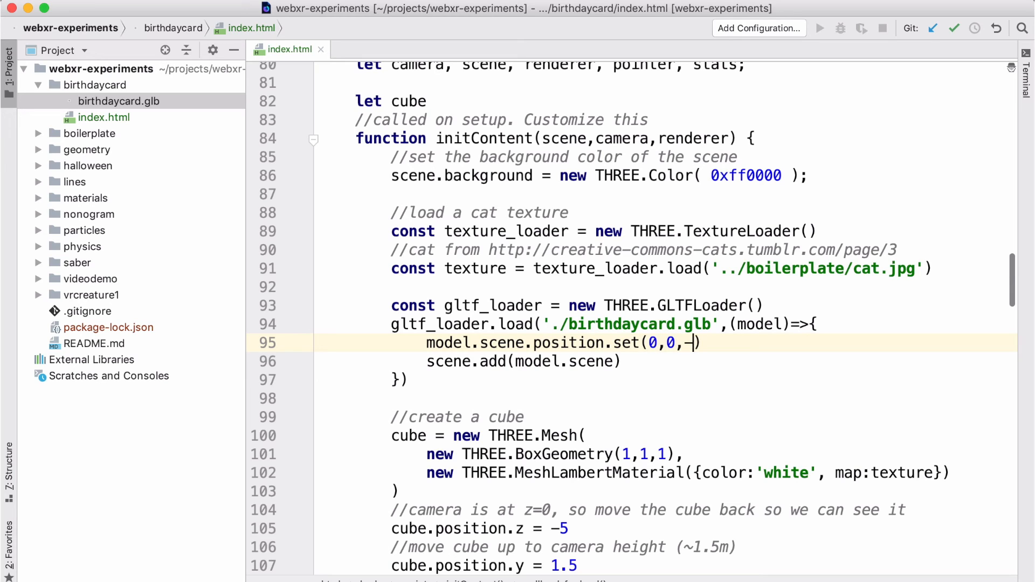
text(10)
- Switch to Firefox, reload the birthdaycard page and start the scene to check the model's placement
key(super+Tab)
key(super+r)
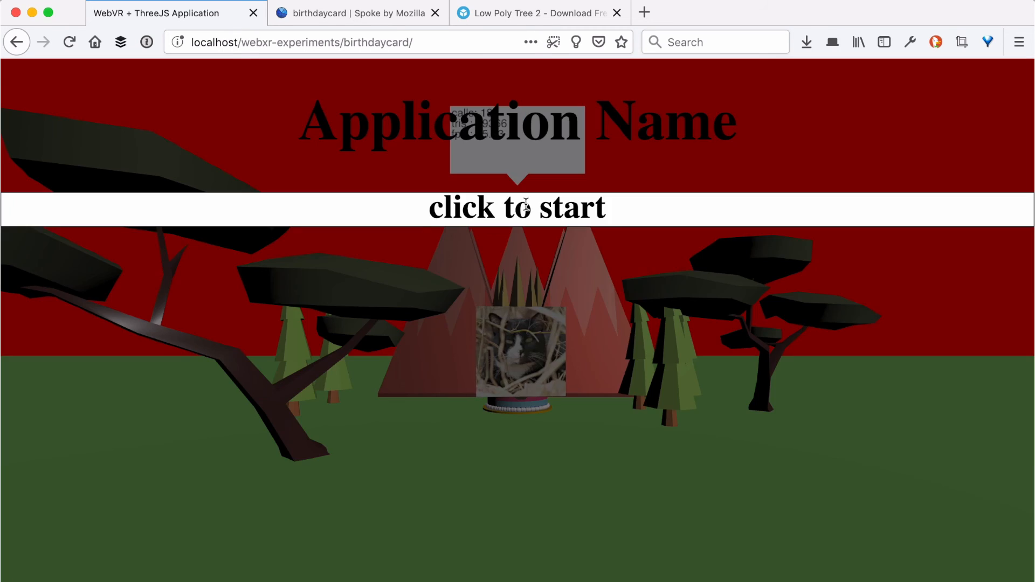
click(525, 206)
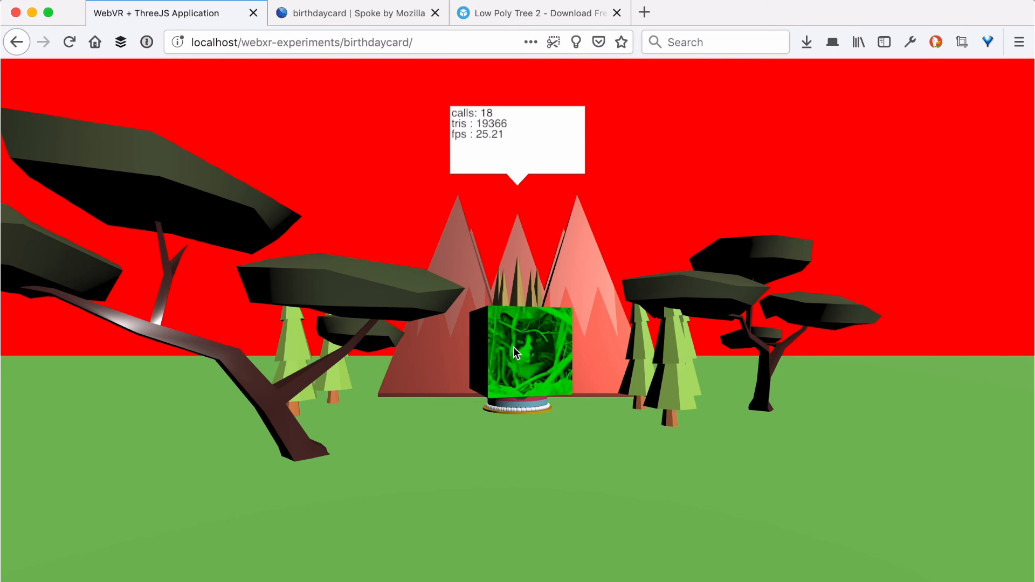
- Back in the code editor, delete the whole cube block, from the "create a cube" comment through scene.add(cube)
key(super+Tab)
scroll(514, 420, down, 3)
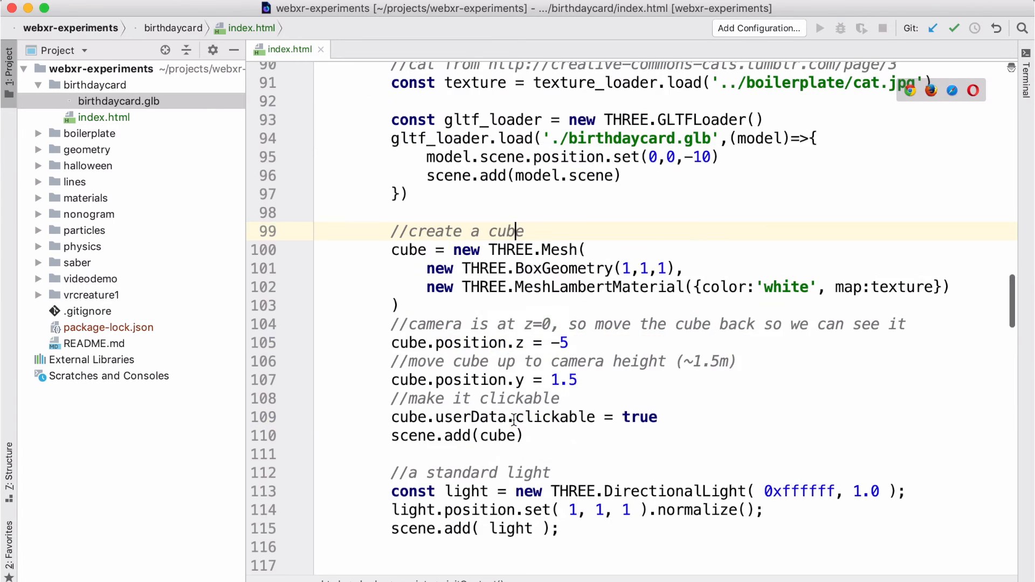
scroll(537, 303, down, 3)
key(Home)
key(shift+Down)
key(shift+Down)
key(shift+Down)
key(shift+Down)
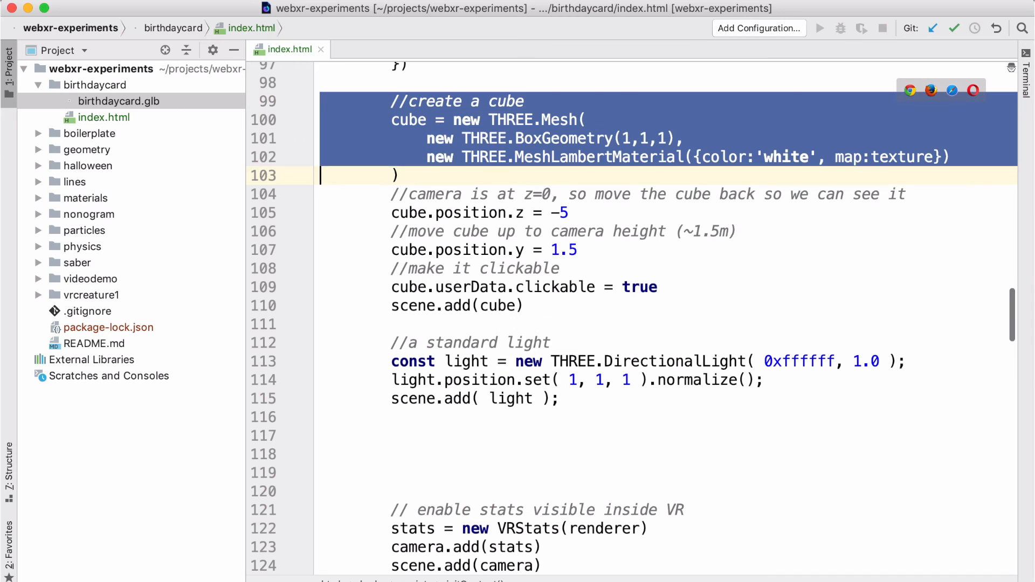
key(shift+Down)
key(shift+Down)
key(shift+Down)
key(shift+Down)
key(shift+Down)
key(shift+Down)
key(shift+Down)
key(shift+Down)
key(BackSpace)
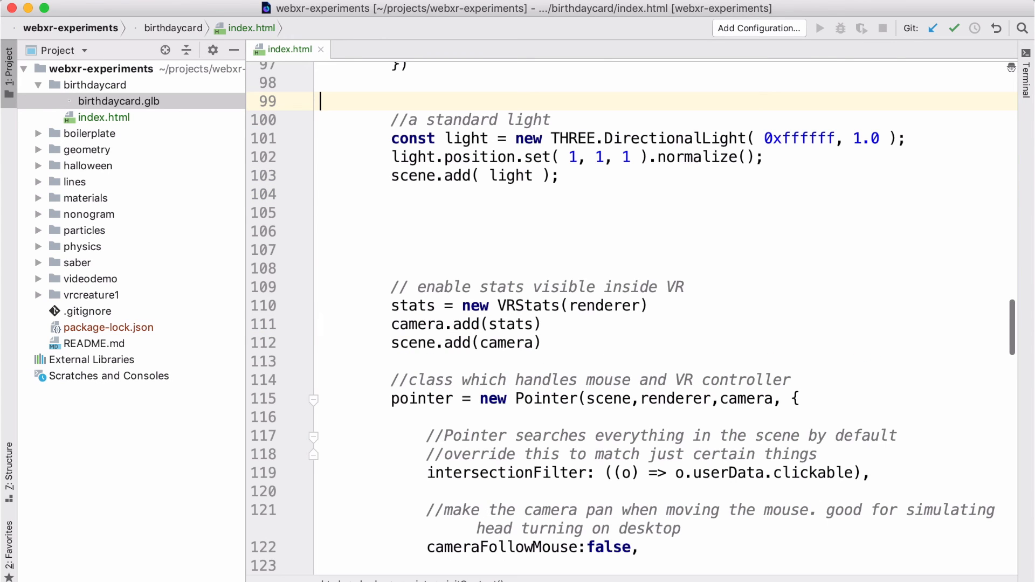
- Remove the cube's POINTER_CLICK, POINTER_ENTER and POINTER_EXIT handlers at the end of initContent
click(555, 254)
key(Down)
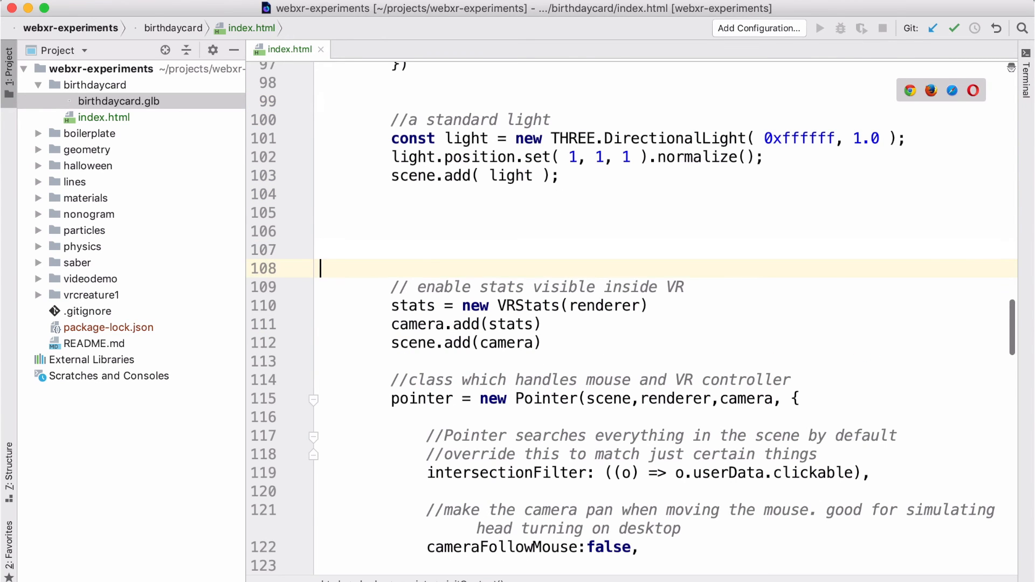
scroll(630, 318, down, 13)
scroll(556, 119, up, 4)
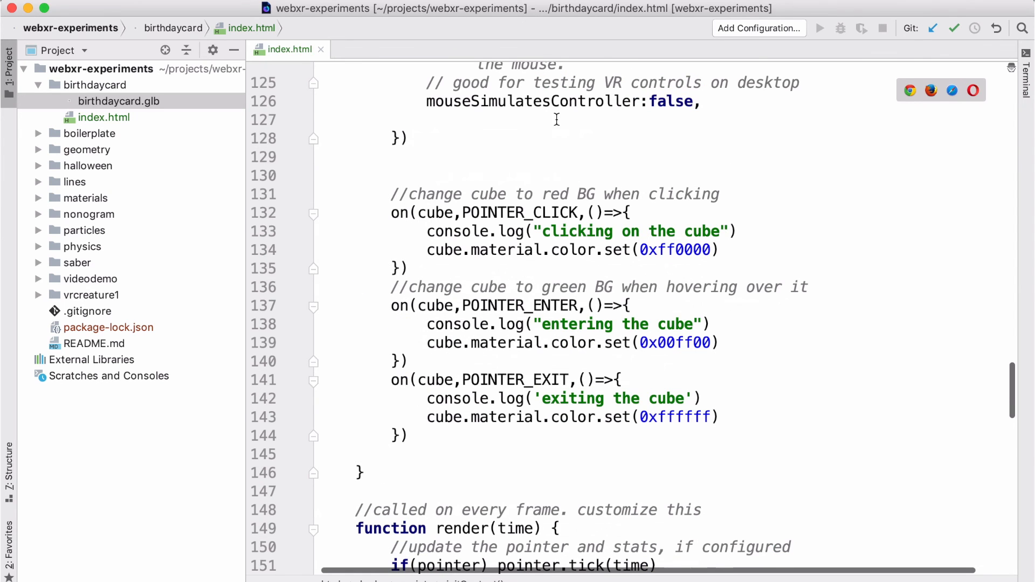
click(551, 172)
key(shift+Down)
key(shift+Down)
key(shift+Down)
key(shift+Down)
key(shift+Down)
key(shift+Down)
key(shift+Down)
key(shift+Down)
key(shift+Down)
key(shift+Down)
key(shift+Down)
key(shift+Down)
key(shift+Down)
key(shift+Down)
key(shift+Down)
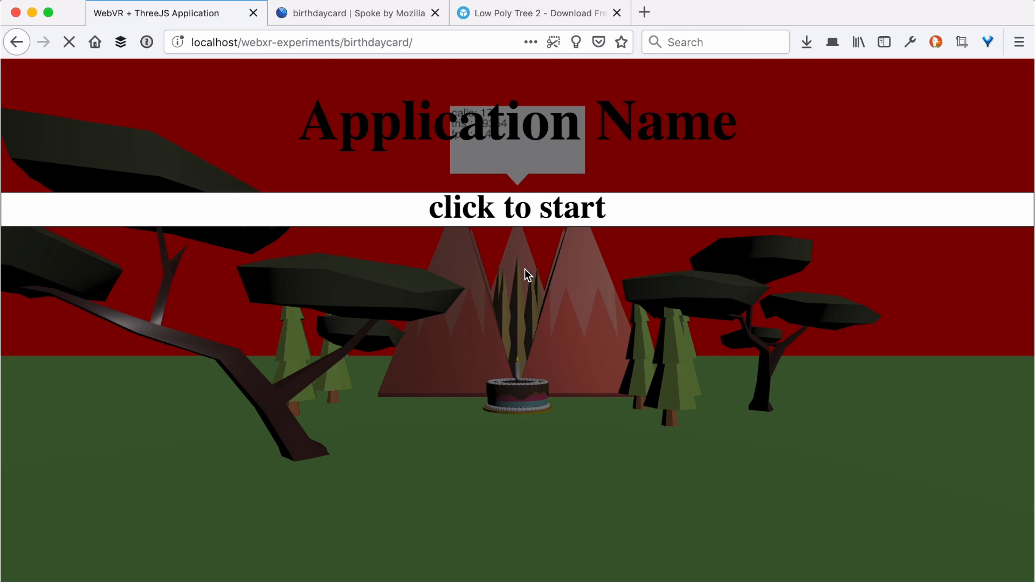
- Start the reloaded birthdaycard scene in Firefox to check it without the cube
click(522, 220)
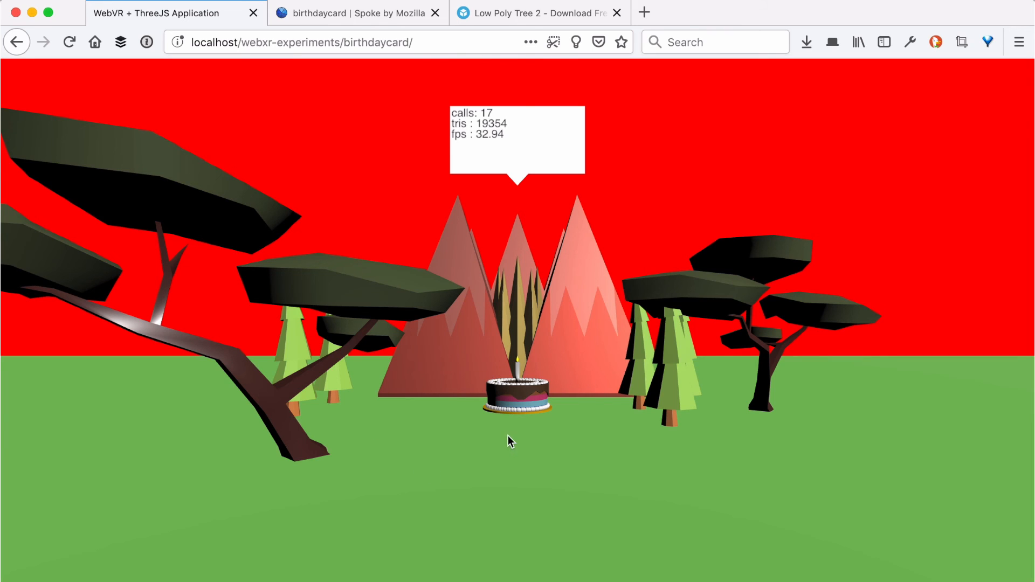